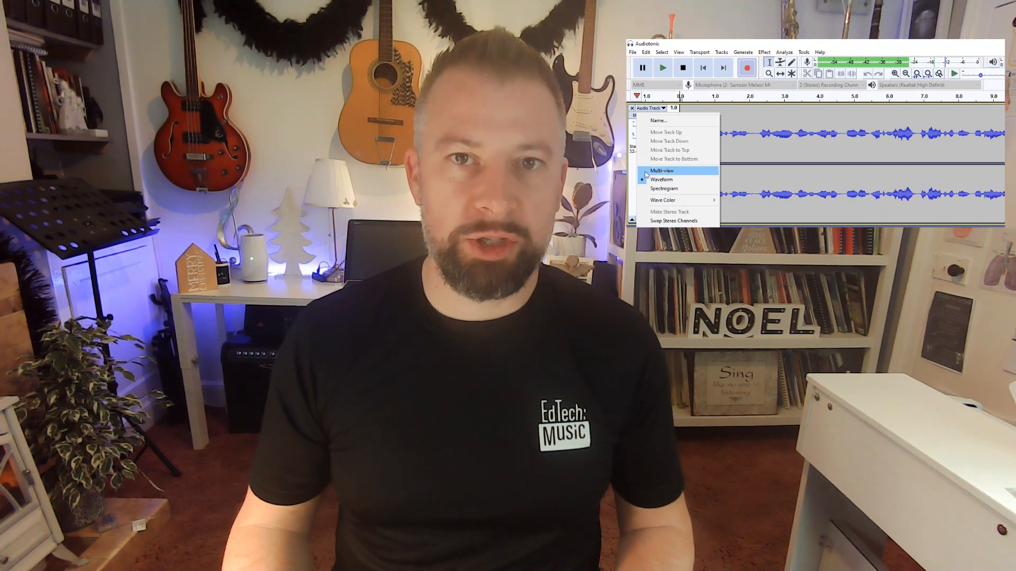
{"action": "left_click", "coordinate": [641, 166]}
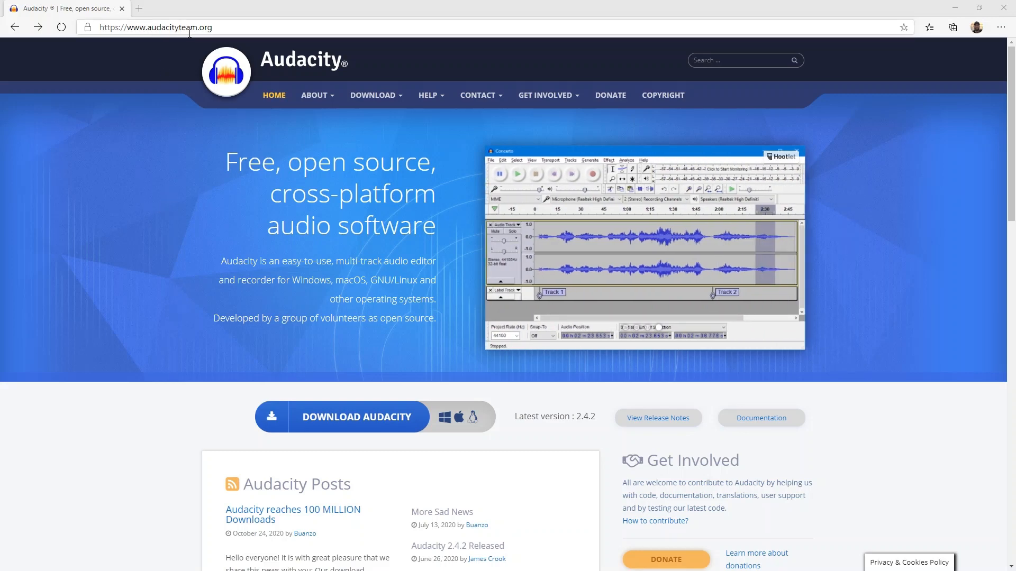
Step: Download the Audacity Windows Installer from the official Audacity website through its download partner FossHub
{"action": "left_click", "coordinate": [369, 420]}
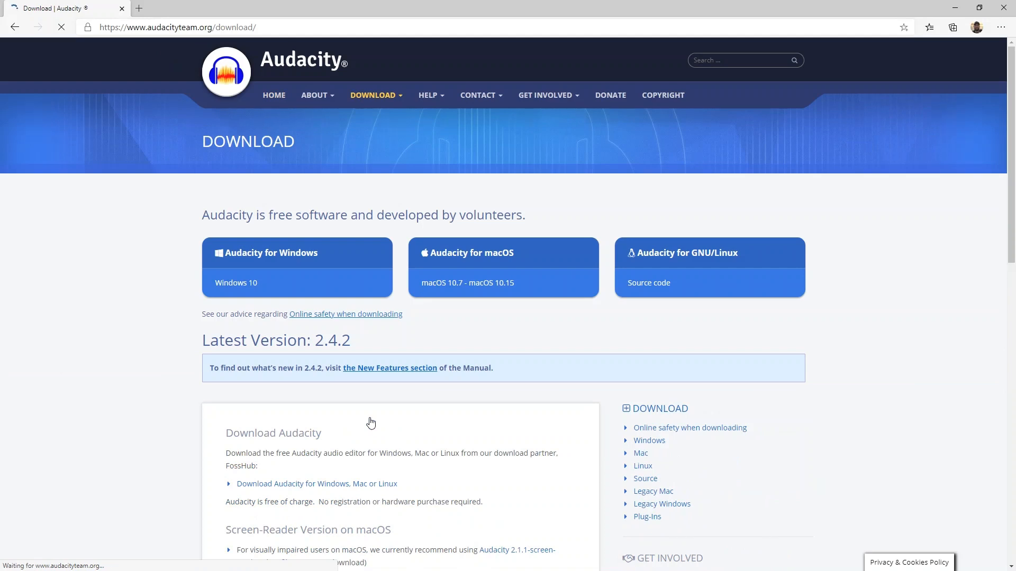
{"action": "scroll", "coordinate": [420, 408], "scroll_direction": "down", "scroll_amount": 2}
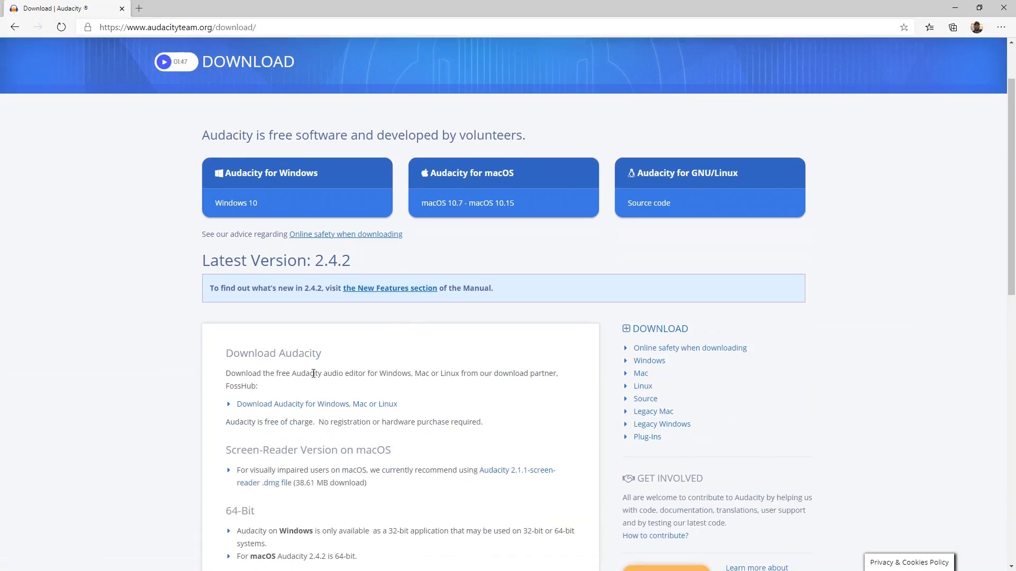
{"action": "left_click", "coordinate": [311, 405]}
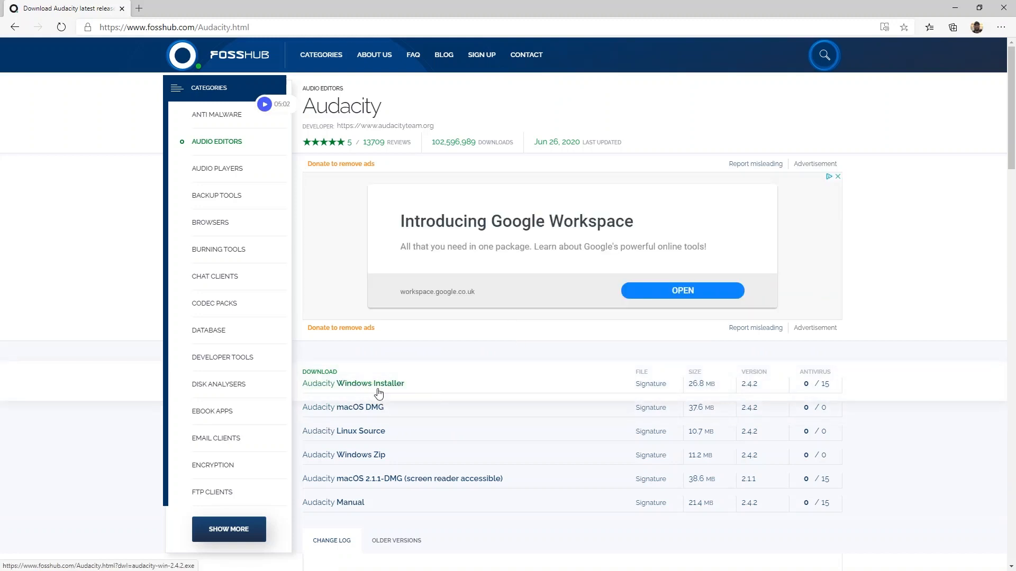
{"action": "left_click", "coordinate": [361, 389]}
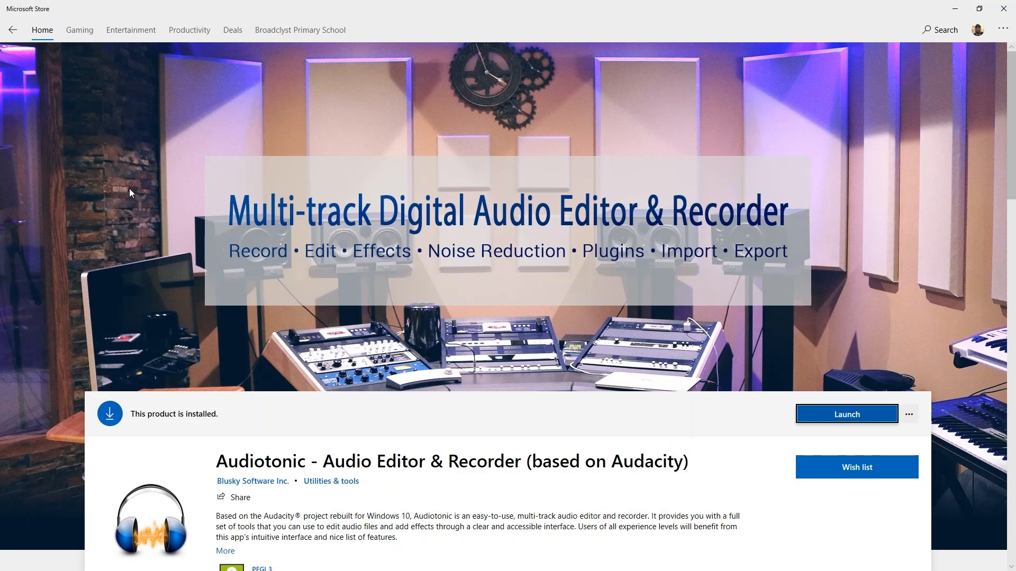
{"action": "scroll", "coordinate": [129, 188], "scroll_direction": "down", "scroll_amount": 3}
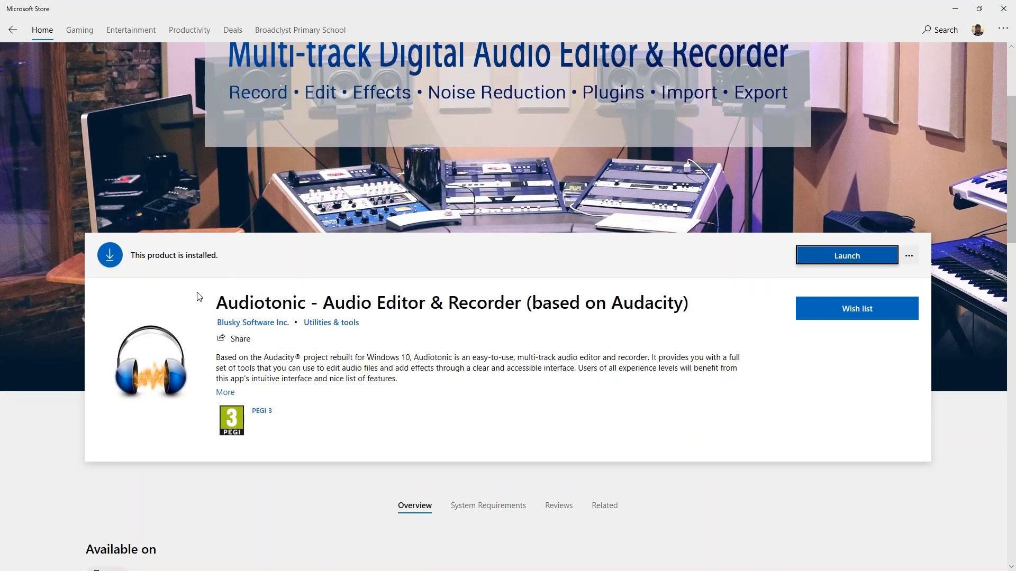
{"action": "scroll", "coordinate": [199, 297], "scroll_direction": "up", "scroll_amount": 3}
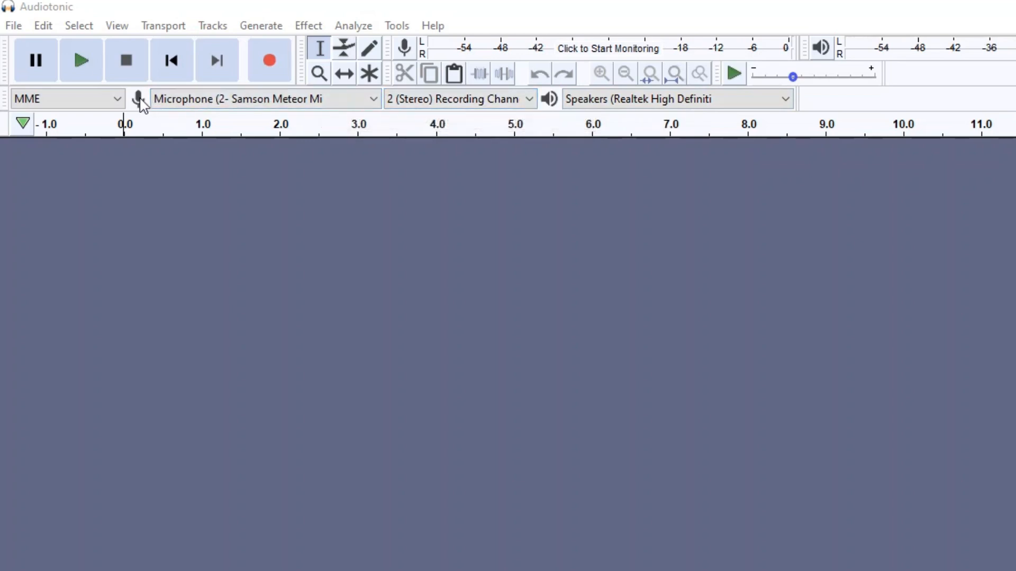
Step: Configure audio with the Samson Meteor microphone as recording device, 2 (Stereo) Recording Channels and the Realtek High Definition speakers for playback
{"action": "left_click", "coordinate": [375, 103]}
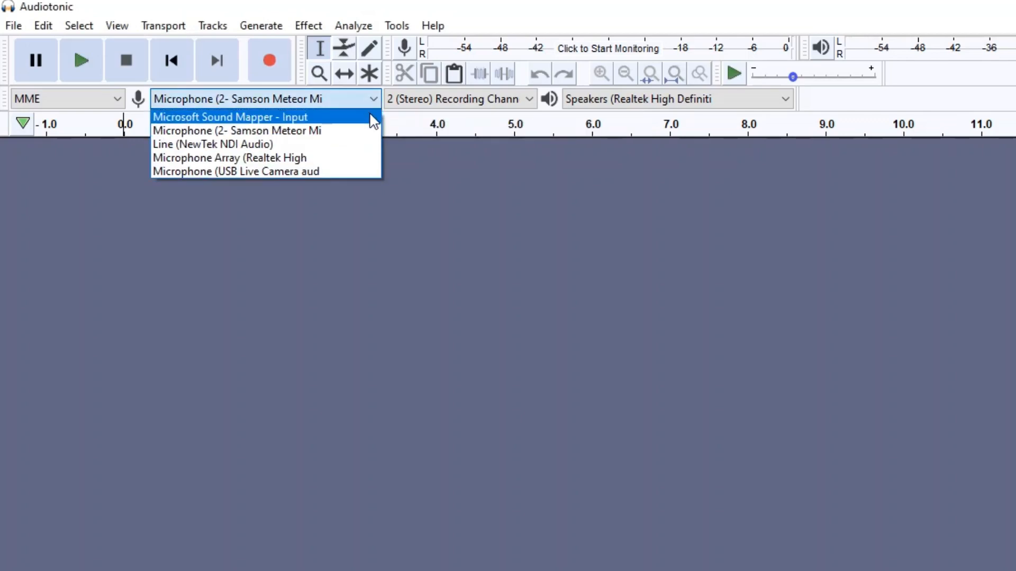
{"action": "left_click", "coordinate": [345, 134]}
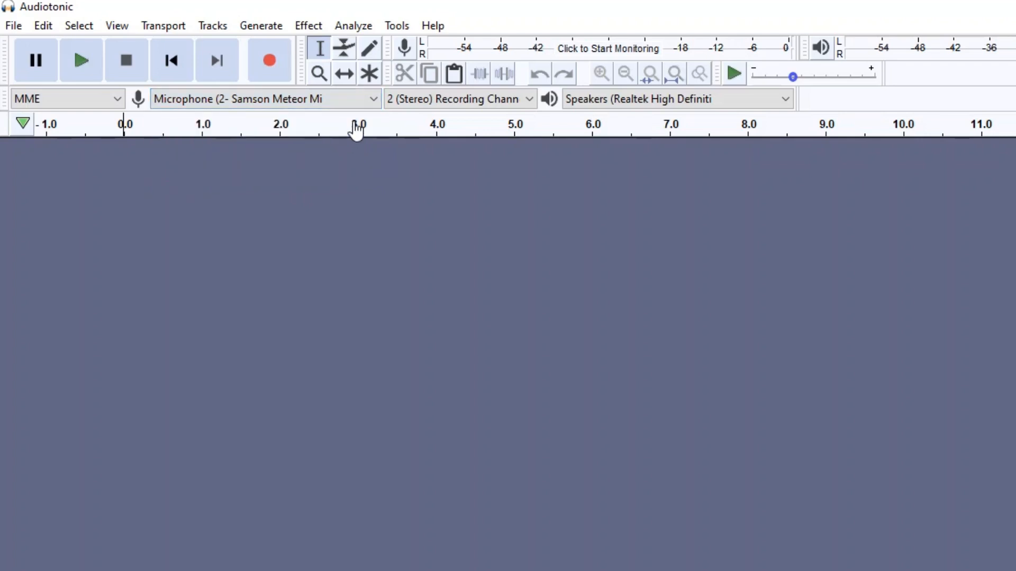
{"action": "left_click", "coordinate": [521, 98]}
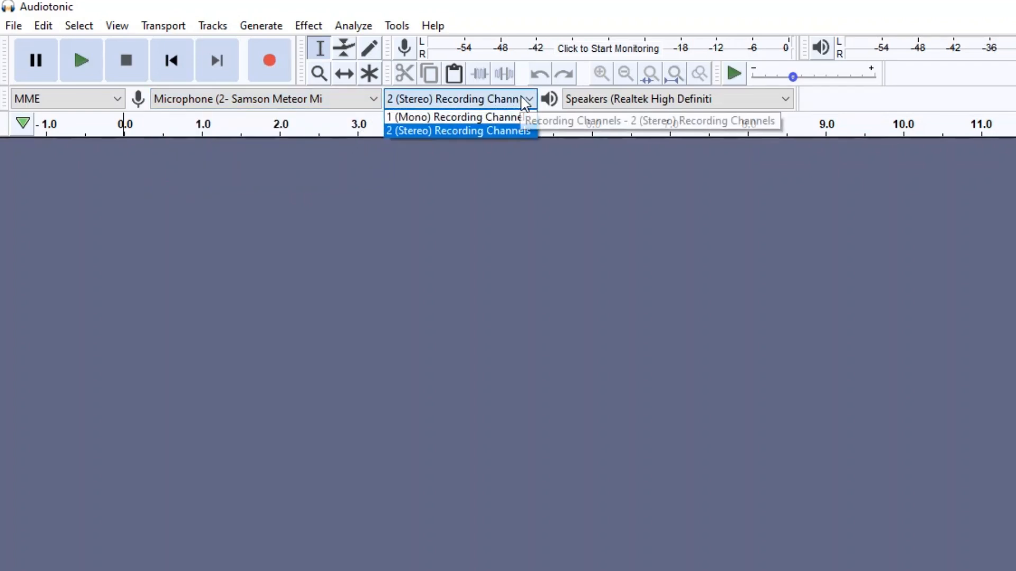
{"action": "left_click", "coordinate": [508, 131]}
{"action": "left_click", "coordinate": [729, 105]}
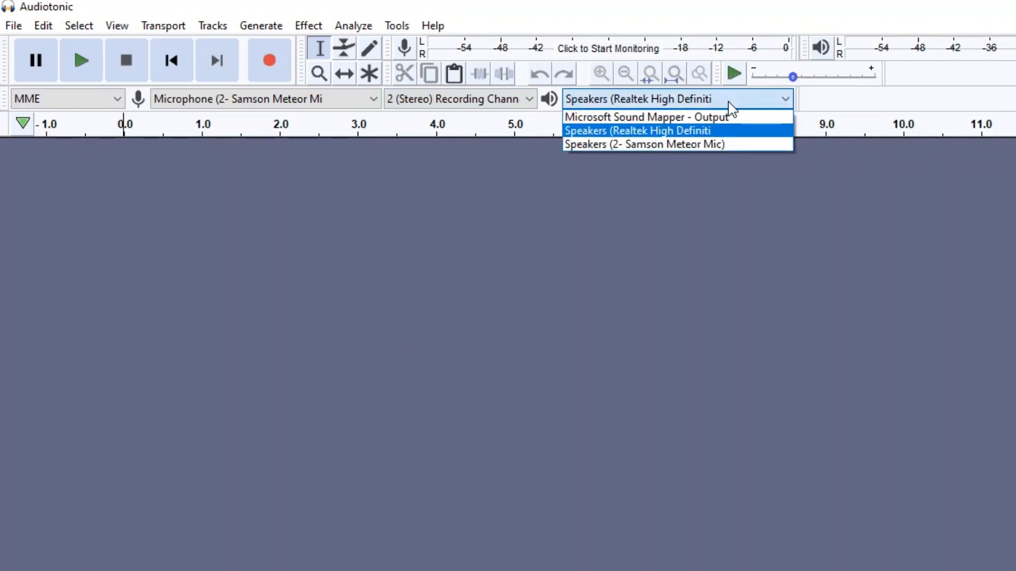
{"action": "left_click", "coordinate": [731, 136]}
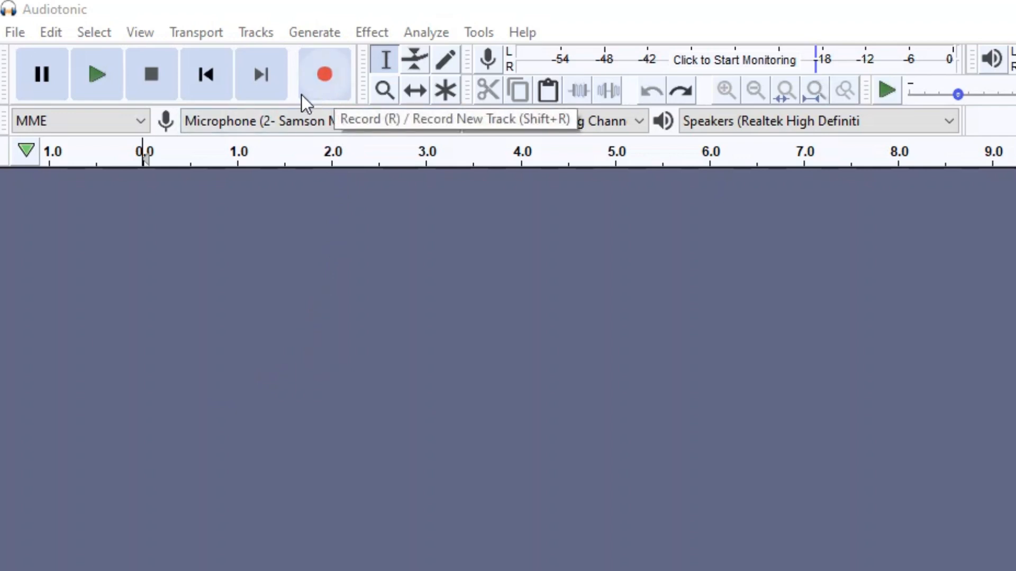
Step: Record a stereo voice track about 28 seconds long and stop the recording
{"action": "left_click", "coordinate": [328, 88]}
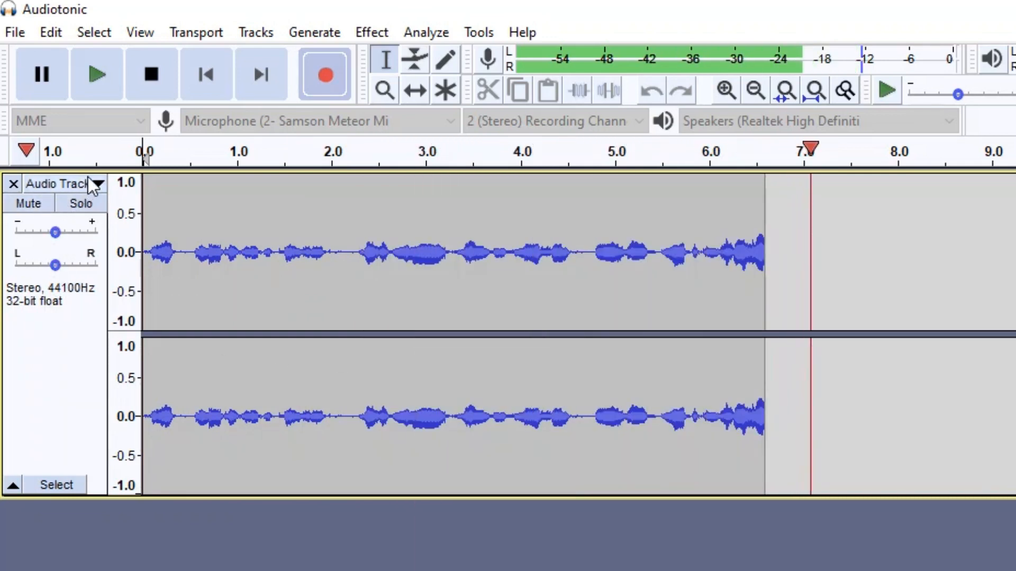
{"action": "left_click", "coordinate": [100, 184]}
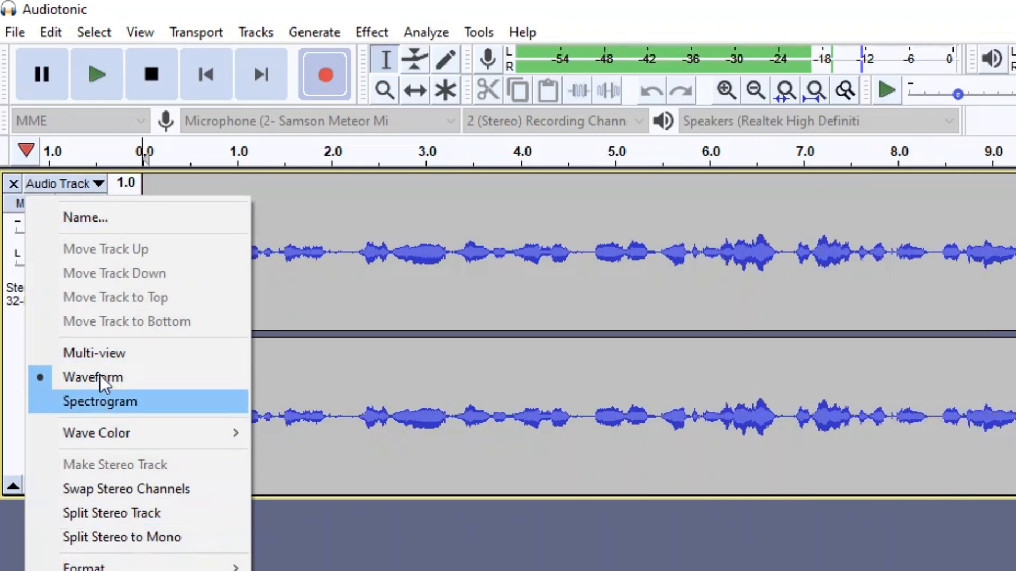
{"action": "left_click", "coordinate": [11, 329]}
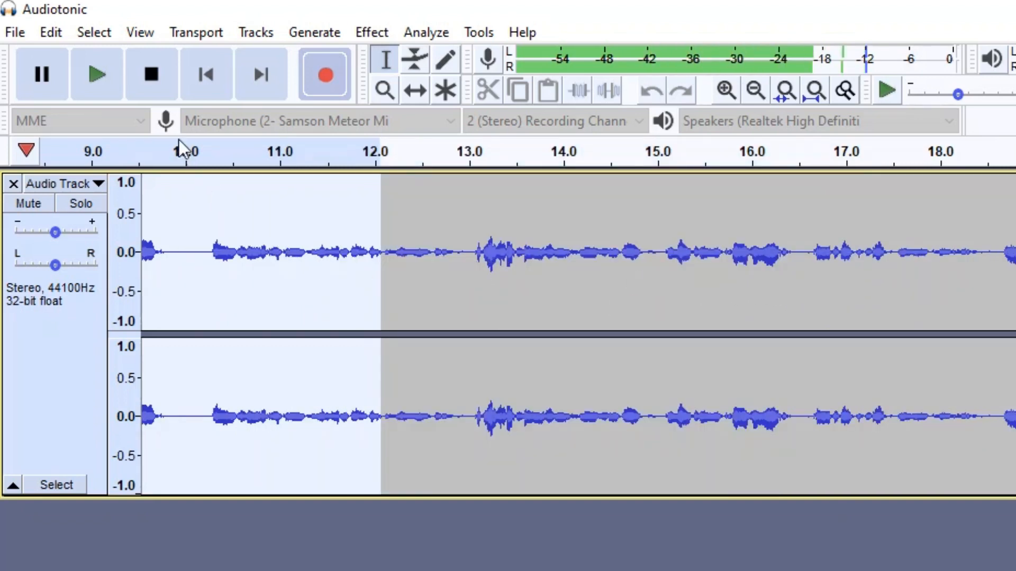
{"action": "left_click", "coordinate": [153, 79]}
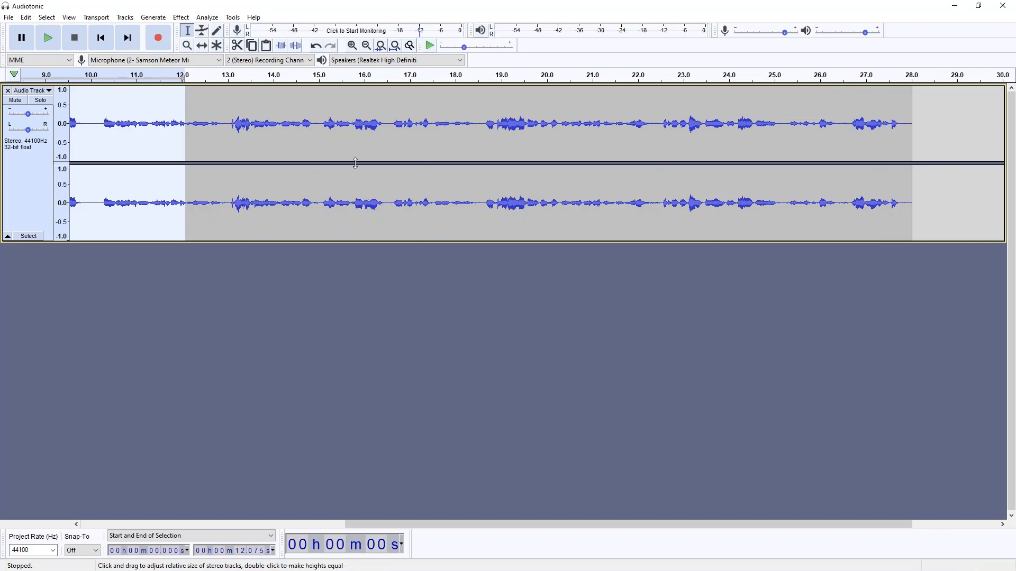
Step: Play back short parts of the recording from about 11.2 s and from about 18.1 s
{"action": "left_click", "coordinate": [264, 142]}
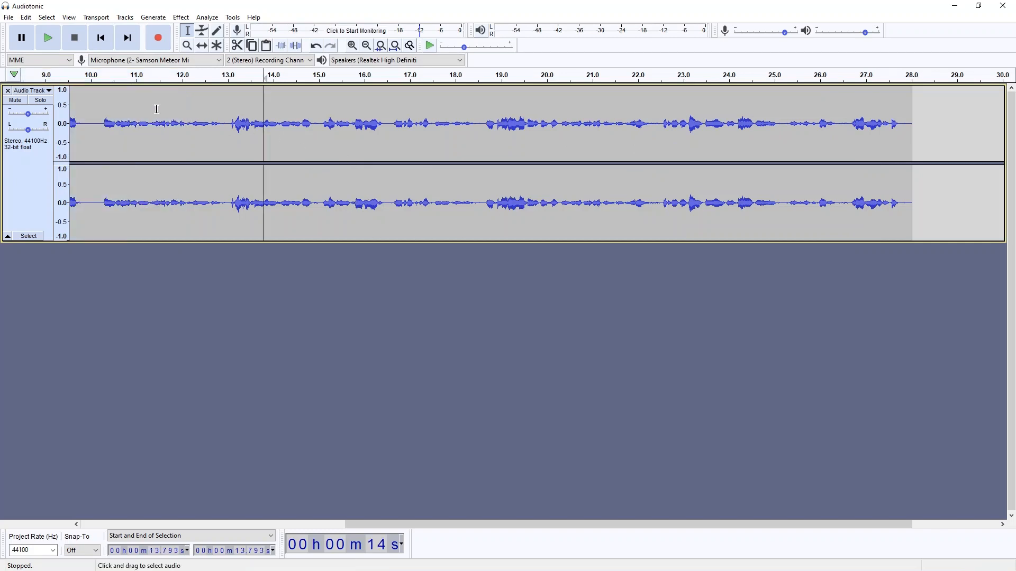
{"action": "left_click", "coordinate": [146, 108]}
{"action": "left_click", "coordinate": [48, 38]}
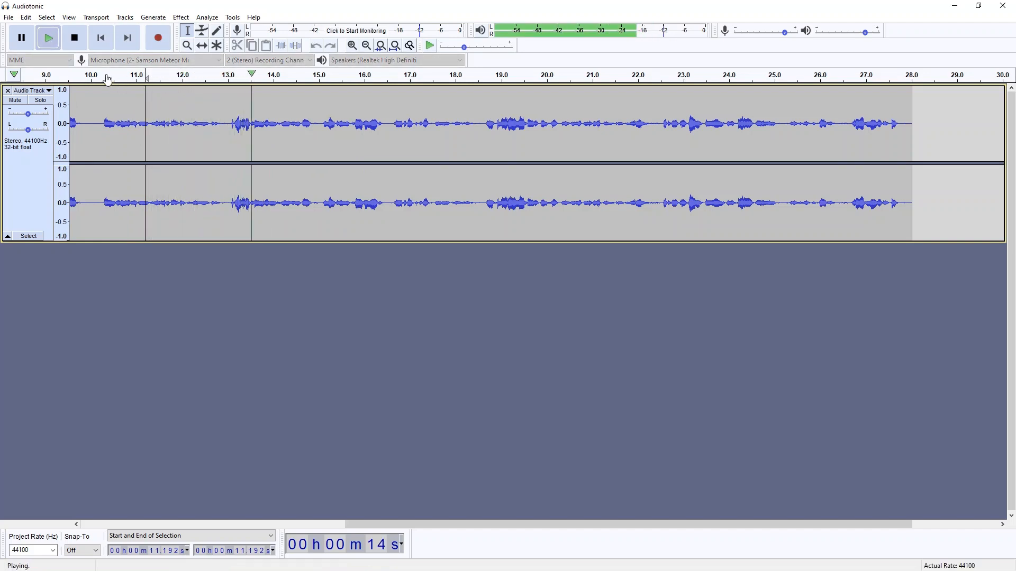
{"action": "key", "text": "space"}
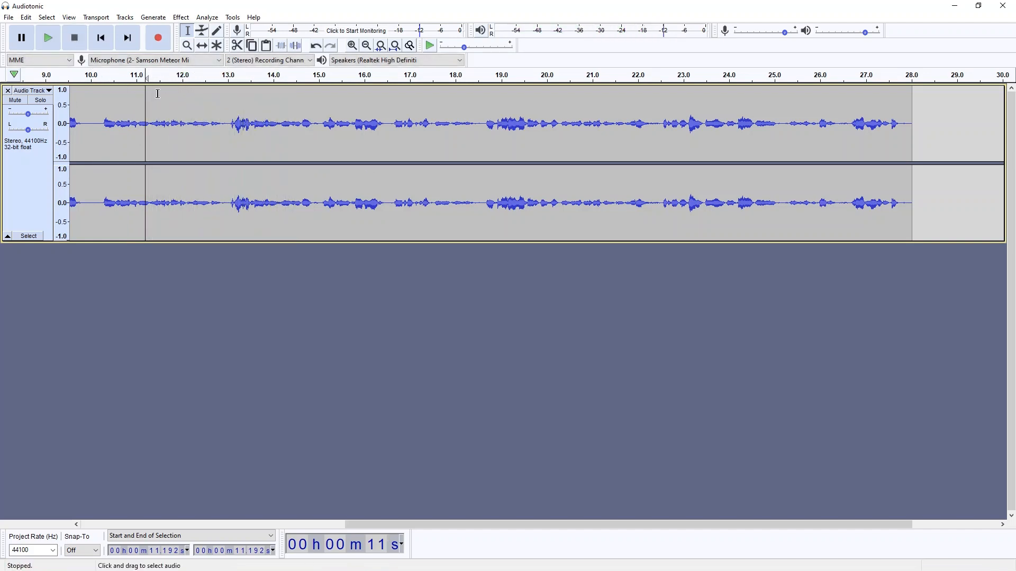
{"action": "left_click", "coordinate": [357, 125]}
{"action": "left_click", "coordinate": [460, 141]}
{"action": "key", "text": "space"}
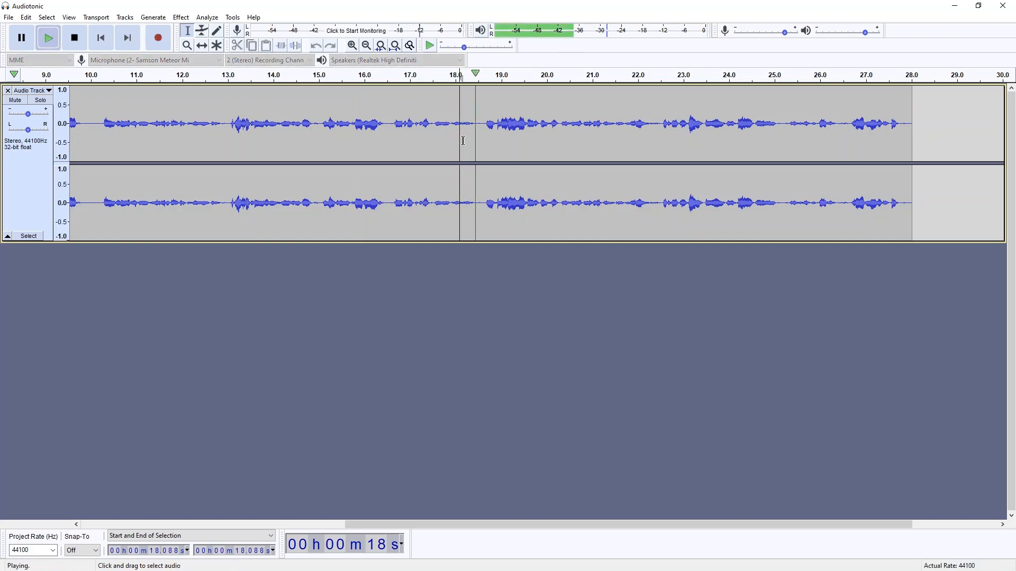
{"action": "key", "text": "space"}
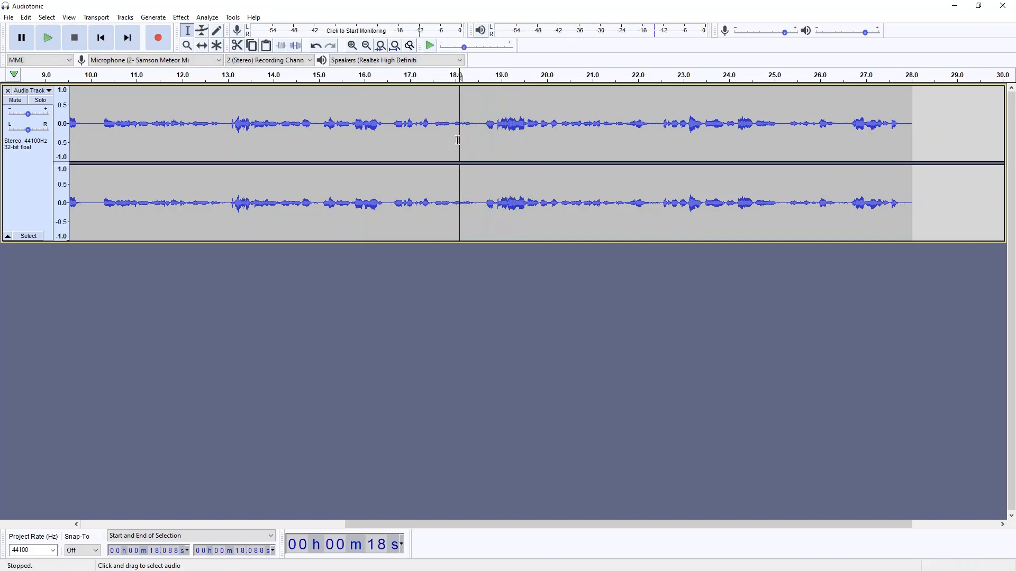
Step: Delete the audio between about 0.5 and 1.8 s near the start of the recording
{"action": "left_click_drag", "start_coordinate": [394, 520], "coordinate": [120, 520]}
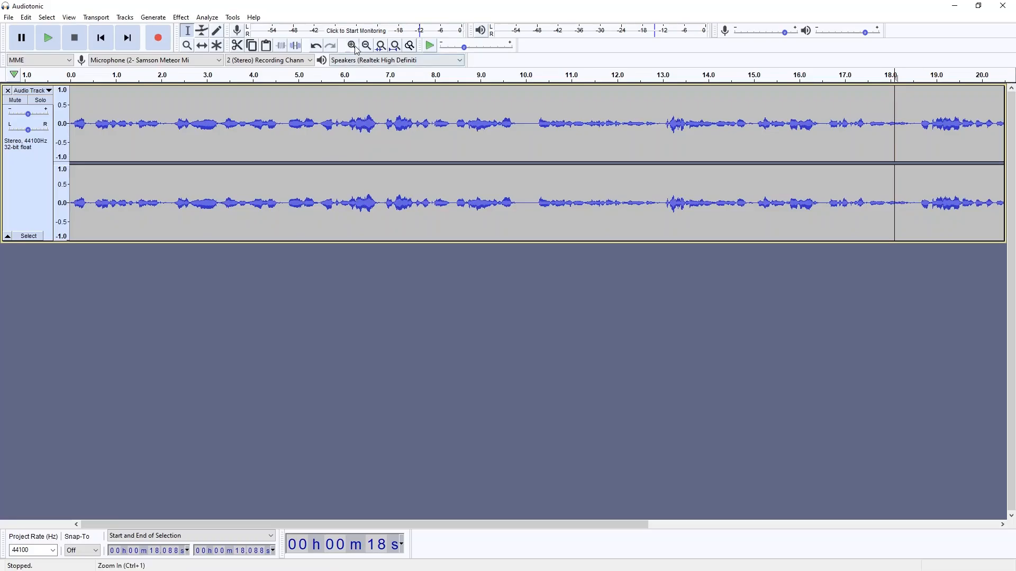
{"action": "left_click", "coordinate": [353, 46]}
{"action": "left_click", "coordinate": [352, 46]}
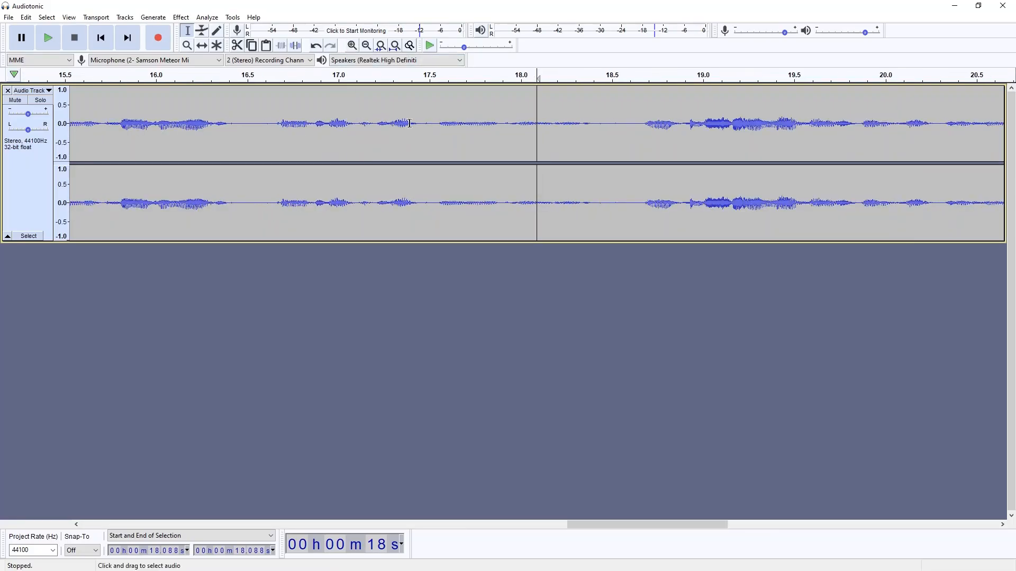
{"action": "left_click", "coordinate": [366, 45]}
{"action": "left_click", "coordinate": [366, 45]}
{"action": "left_click", "coordinate": [367, 45]}
{"action": "left_click", "coordinate": [366, 46]}
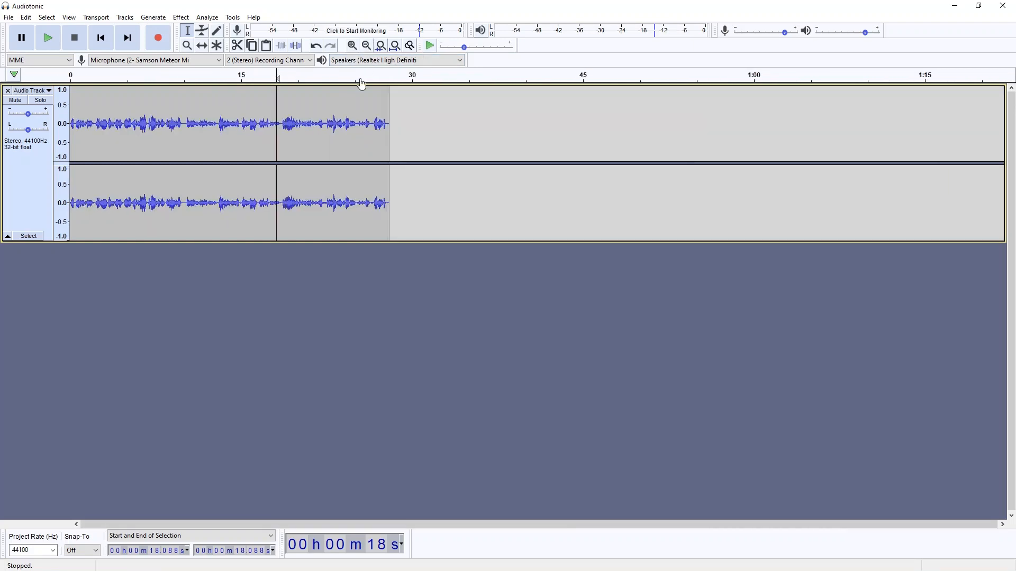
{"action": "left_click", "coordinate": [353, 46]}
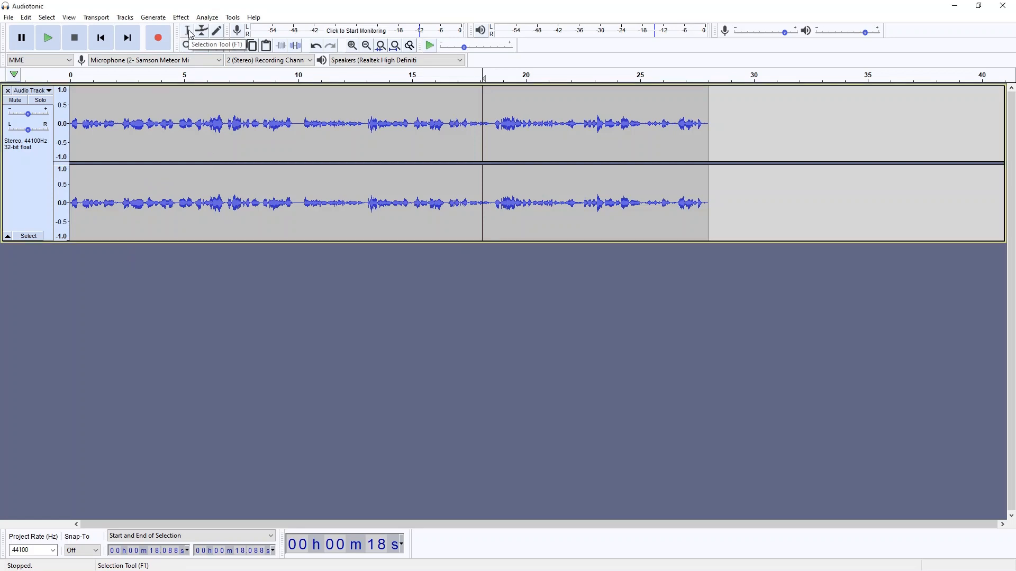
{"action": "left_click_drag", "start_coordinate": [82, 121], "coordinate": [120, 121]}
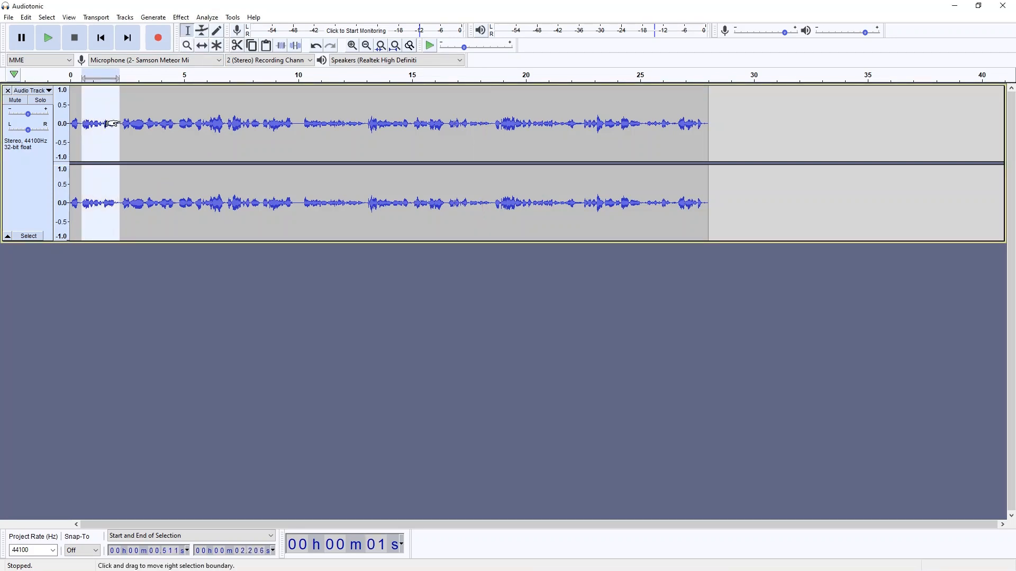
{"action": "left_click", "coordinate": [25, 19]}
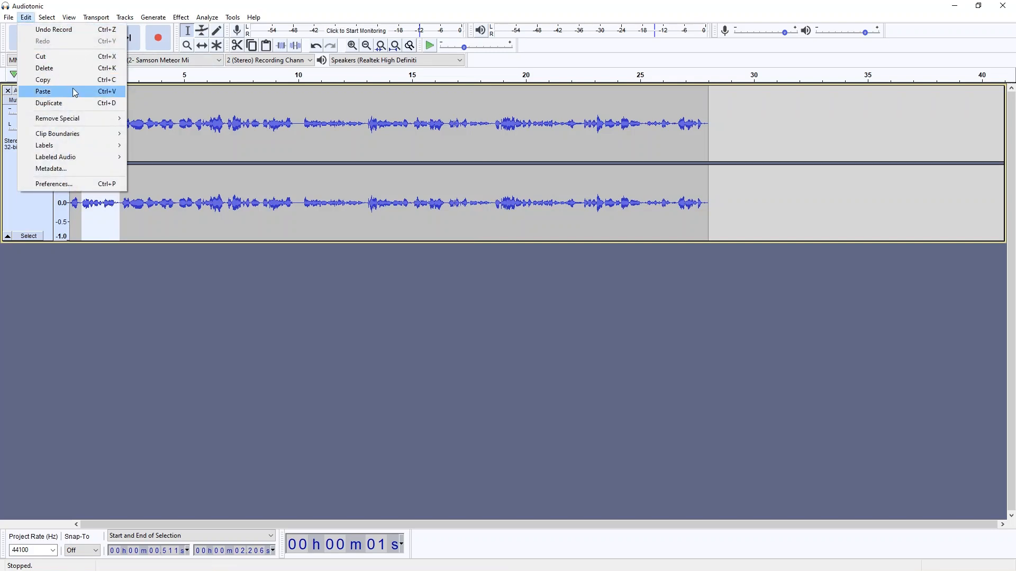
{"action": "left_click", "coordinate": [152, 128]}
{"action": "left_click_drag", "start_coordinate": [111, 128], "coordinate": [82, 132]}
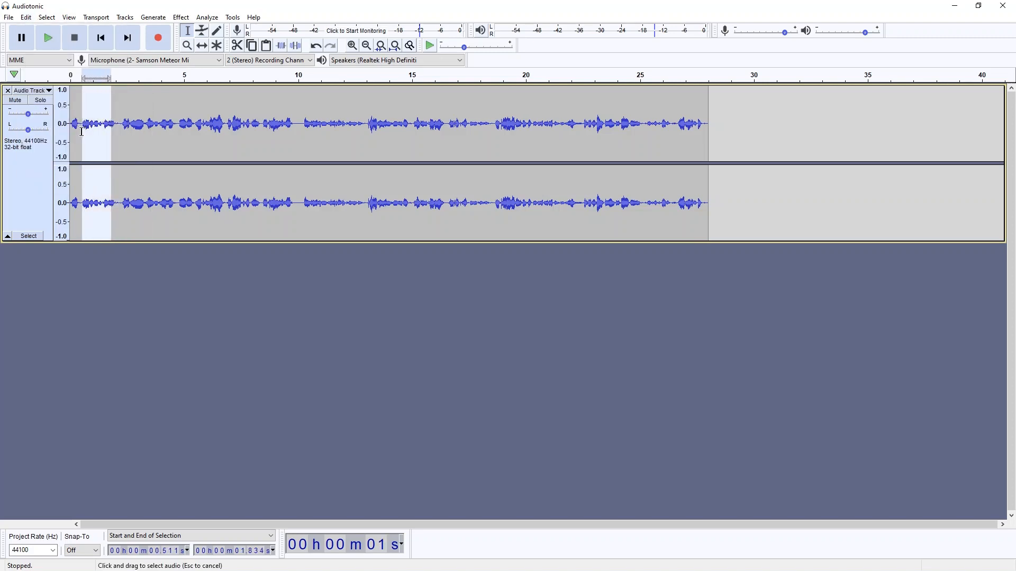
{"action": "key", "text": "Delete"}
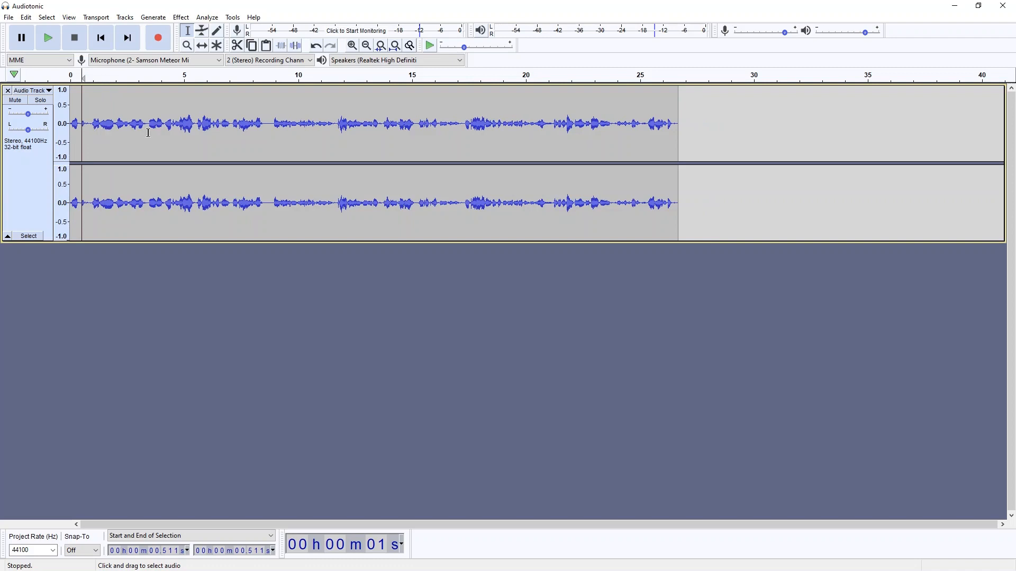
Step: Delete the end of the recording from about 23.1 to 26.6 s and the silent gap at about 8.5 to 8.9 s
{"action": "left_click_drag", "start_coordinate": [674, 123], "coordinate": [597, 133]}
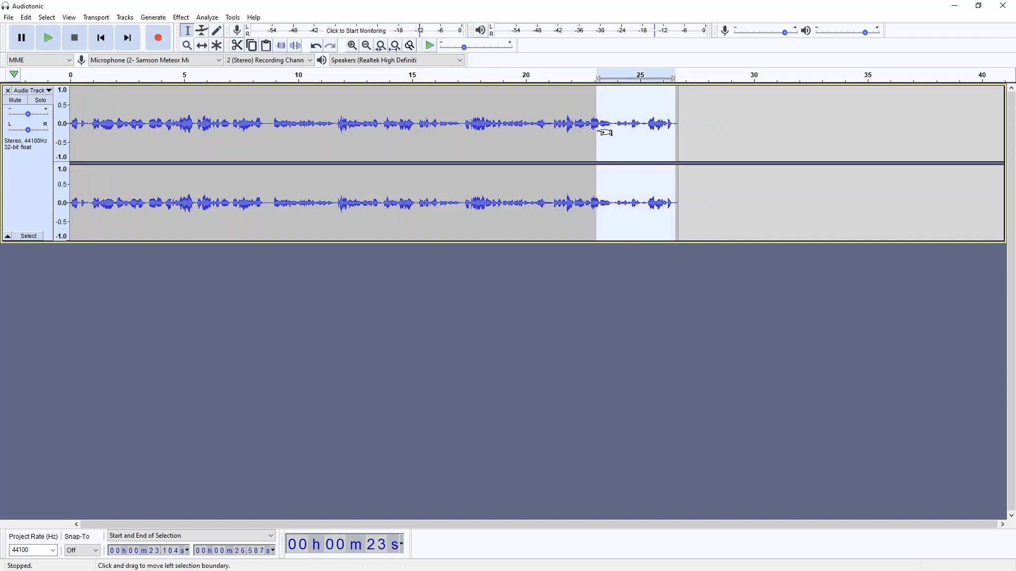
{"action": "key", "text": "Delete"}
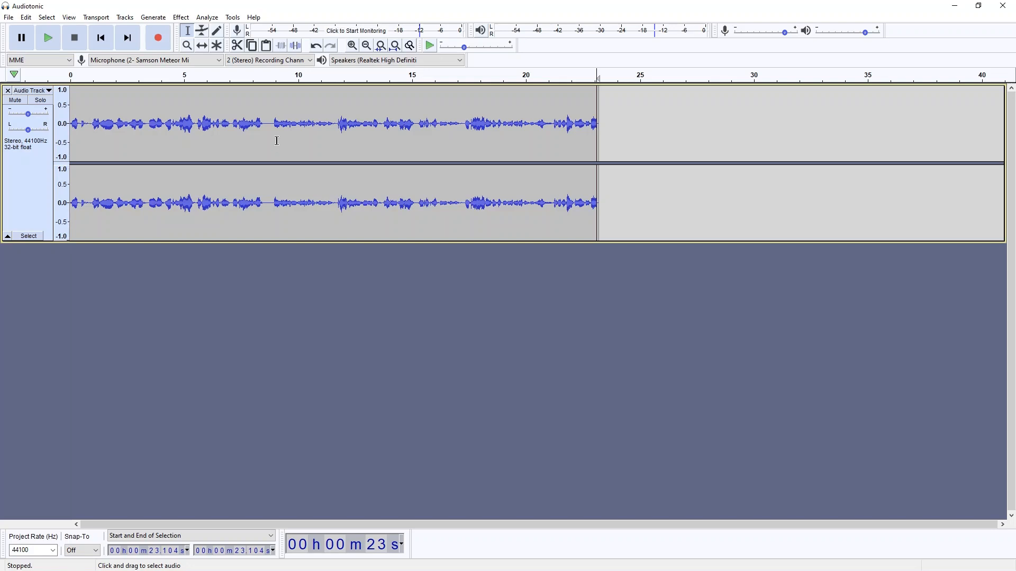
{"action": "left_click_drag", "start_coordinate": [274, 126], "coordinate": [265, 132]}
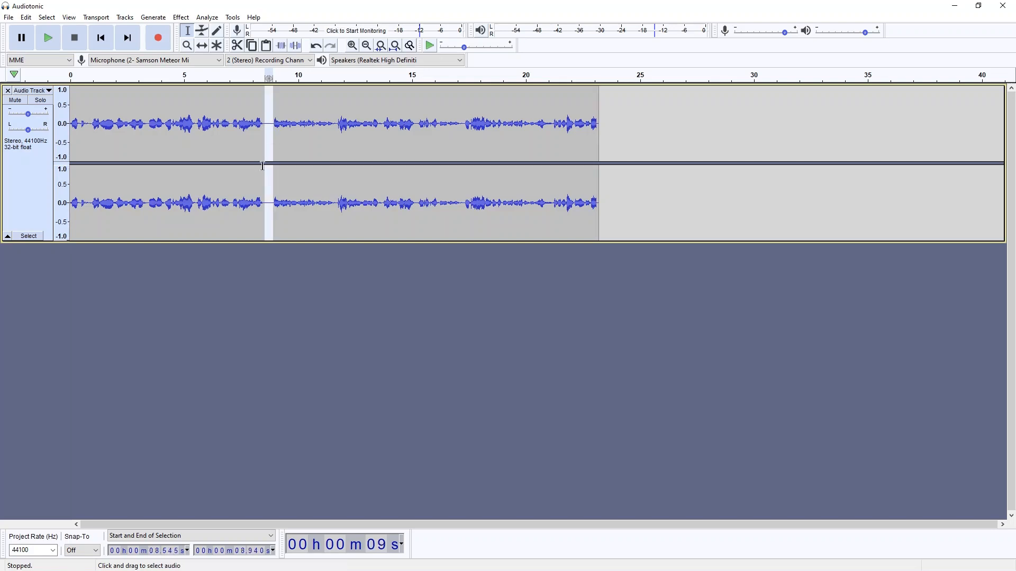
{"action": "key", "text": "Delete"}
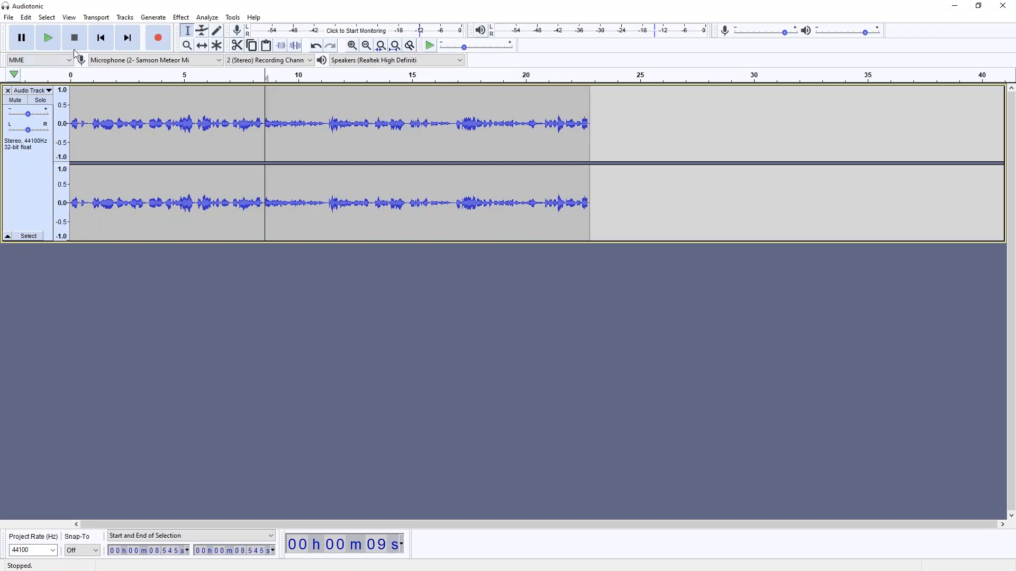
Step: Select the audio from about 1.1 to 7.6 s and look through the available effects
{"action": "left_click_drag", "start_coordinate": [96, 145], "coordinate": [244, 143]}
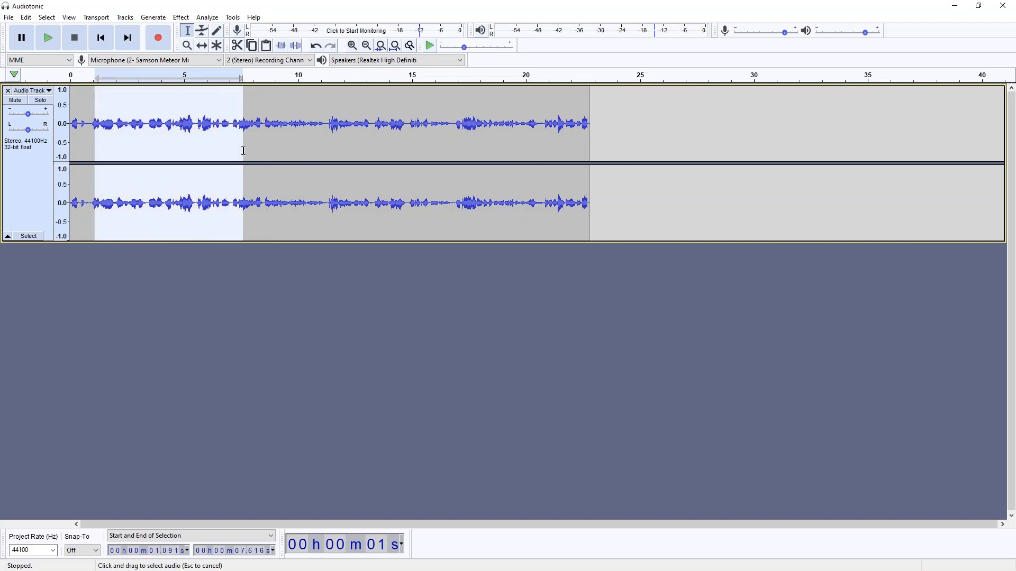
{"action": "left_click", "coordinate": [182, 18]}
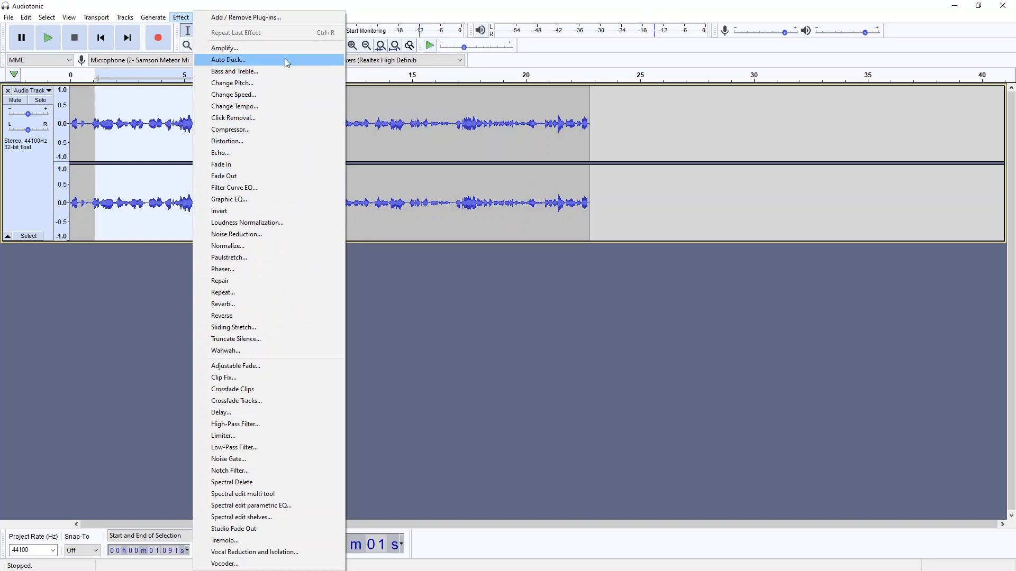
{"action": "left_click", "coordinate": [178, 294]}
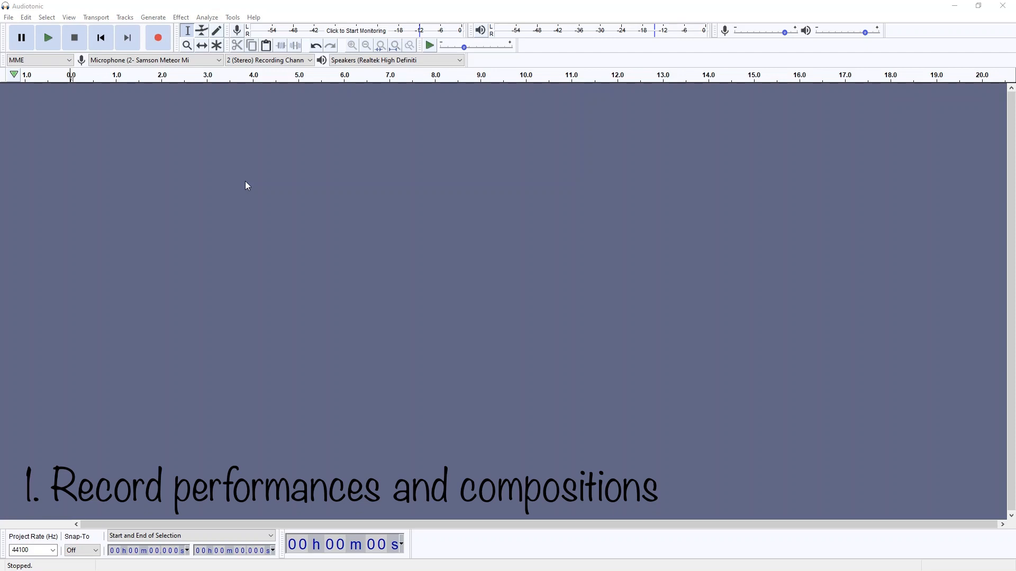
Step: Record a stereo take about 5.7 s long, stop the recording, and remove its track
{"action": "left_click", "coordinate": [158, 39]}
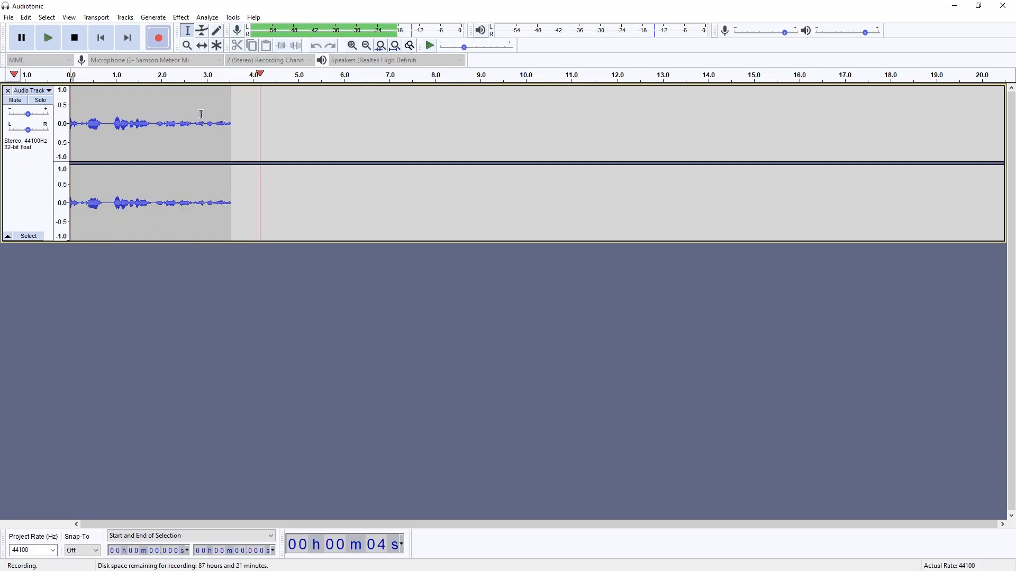
{"action": "left_click", "coordinate": [73, 38]}
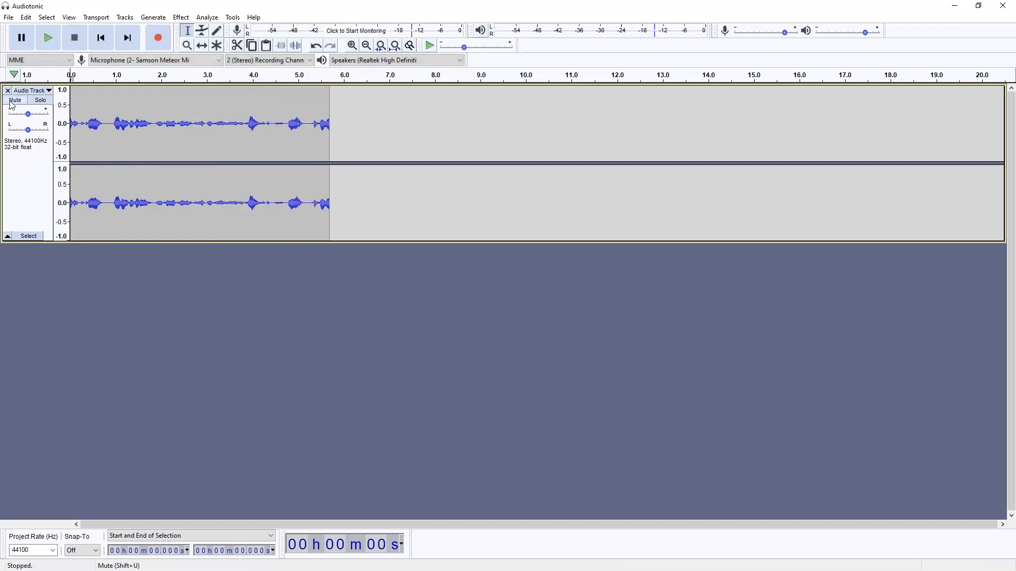
{"action": "left_click", "coordinate": [8, 90]}
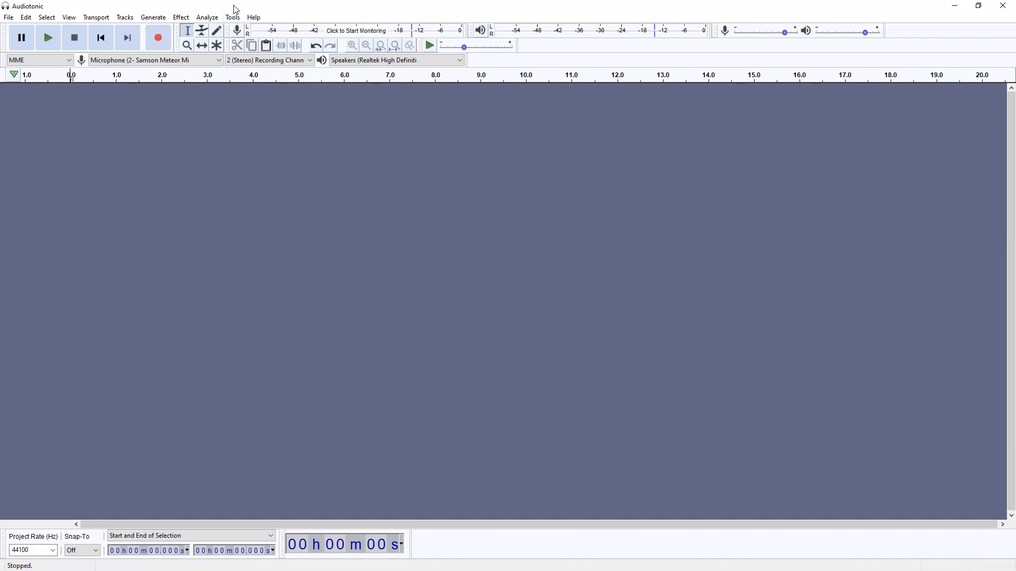
Step: Import the MP3 file "5. Believer" from the desktop into the empty project and restore the window to full size
{"action": "left_click_drag", "start_coordinate": [235, 8], "coordinate": [229, 68]}
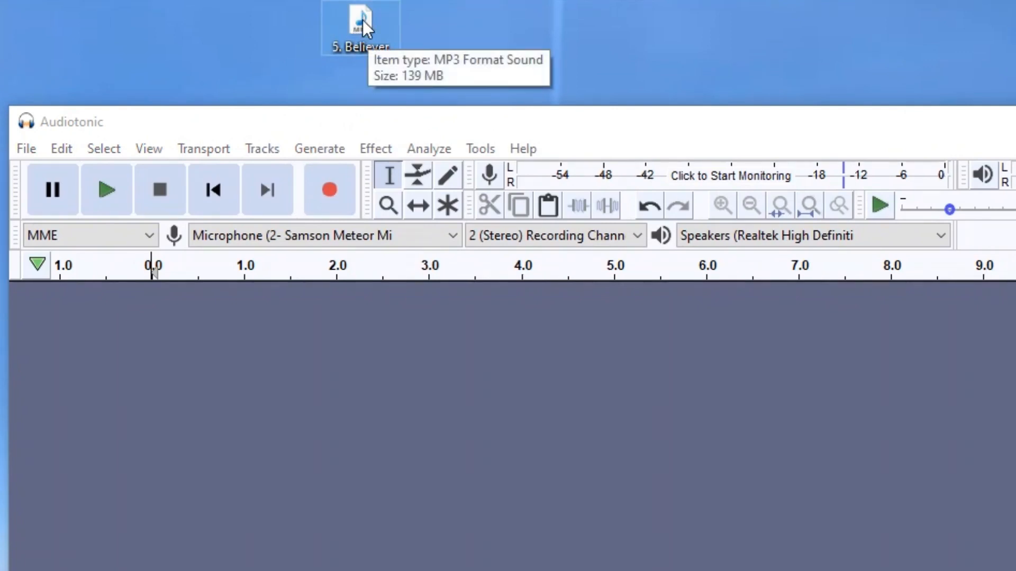
{"action": "left_click_drag", "start_coordinate": [370, 15], "coordinate": [113, 331]}
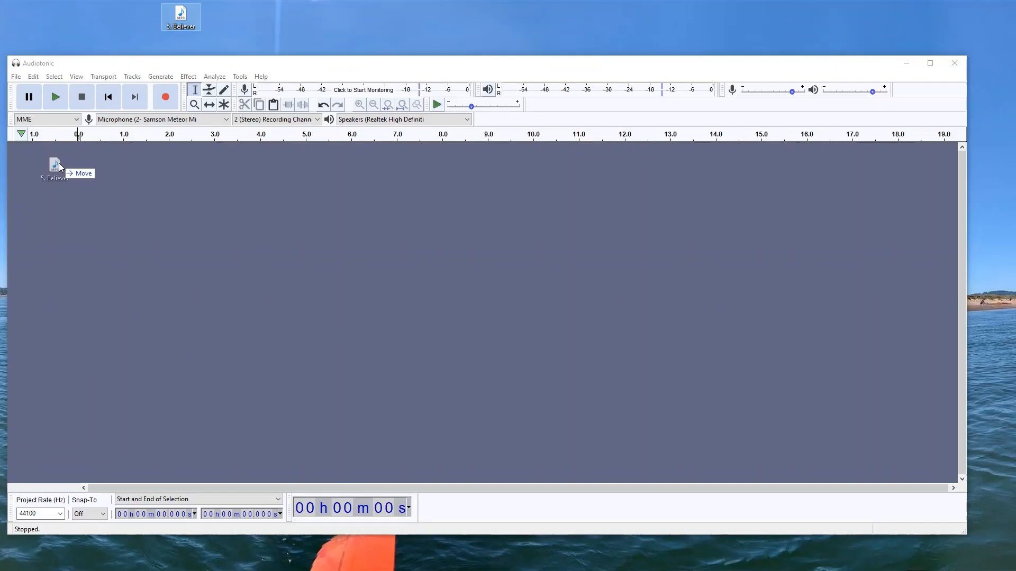
{"action": "left_click_drag", "start_coordinate": [58, 166], "coordinate": [59, 169]}
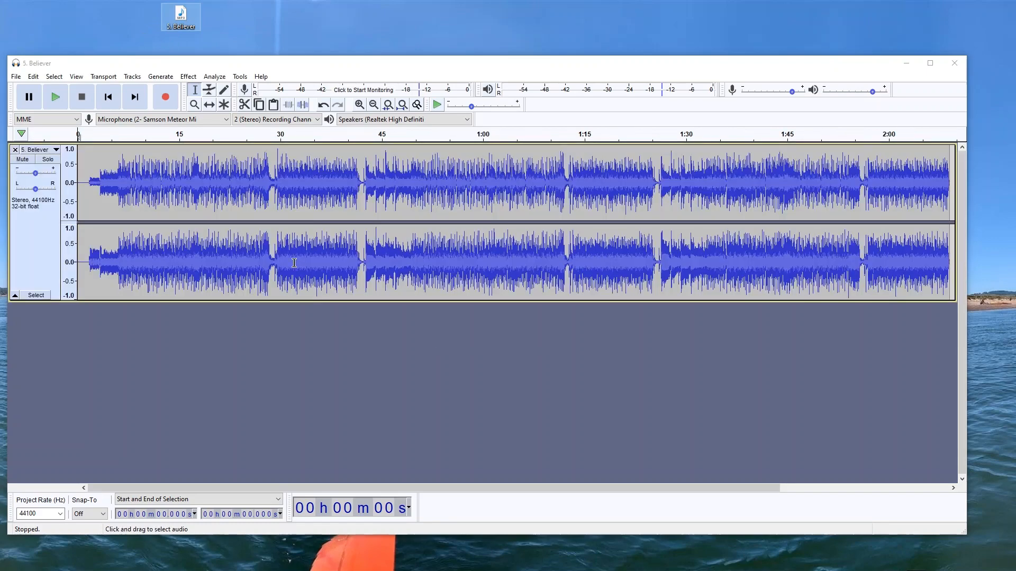
{"action": "double_click", "coordinate": [164, 63]}
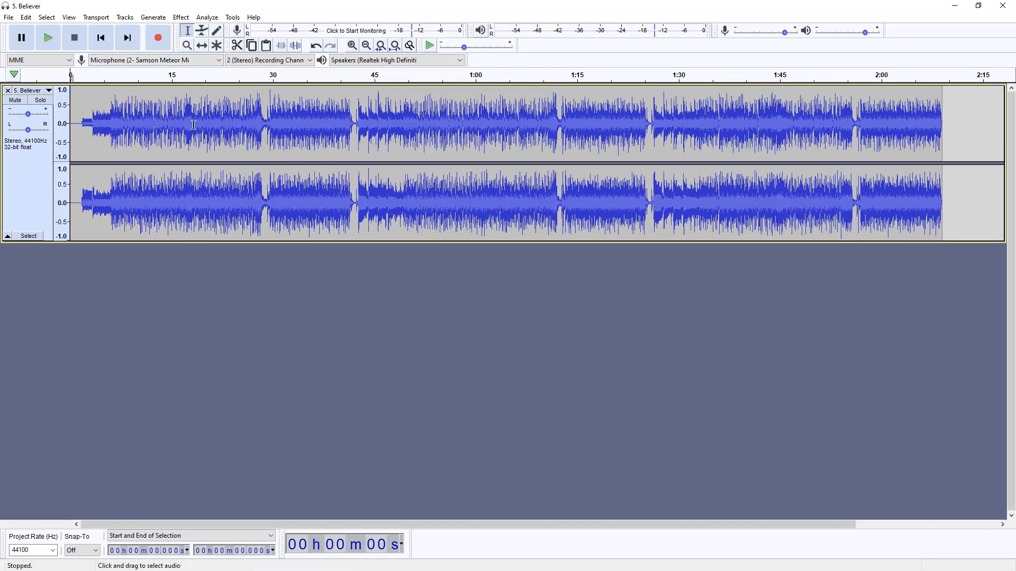
Step: Play a short part of the Believer track from about 1.8 s, stop it, and return to the start
{"action": "left_click", "coordinate": [82, 115]}
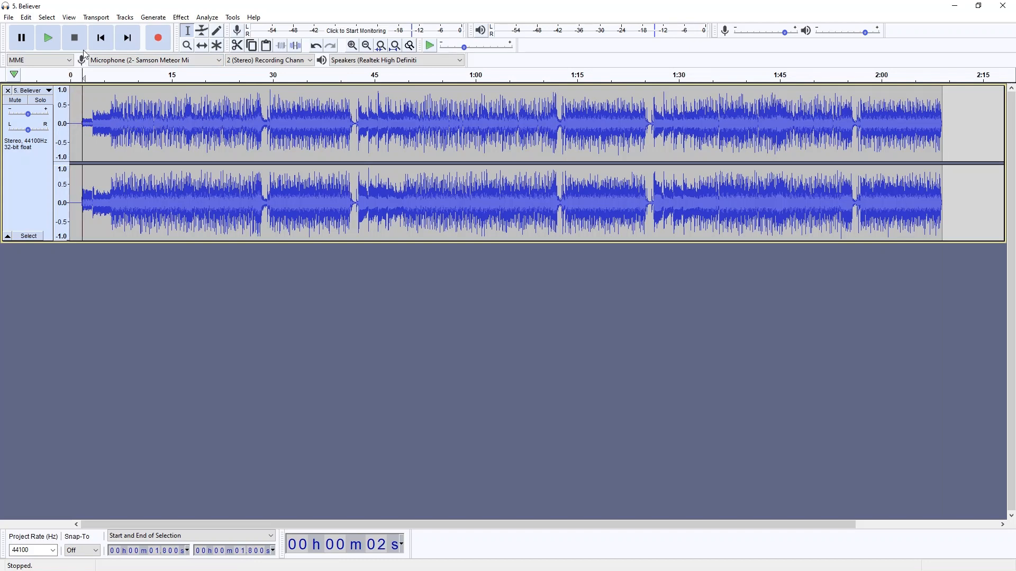
{"action": "left_click", "coordinate": [50, 37]}
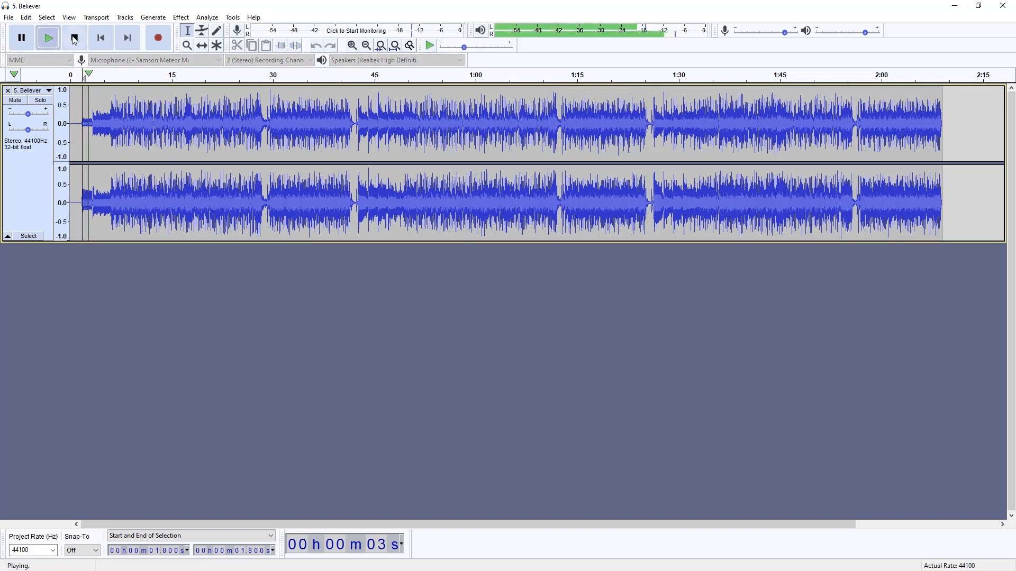
{"action": "left_click", "coordinate": [75, 38]}
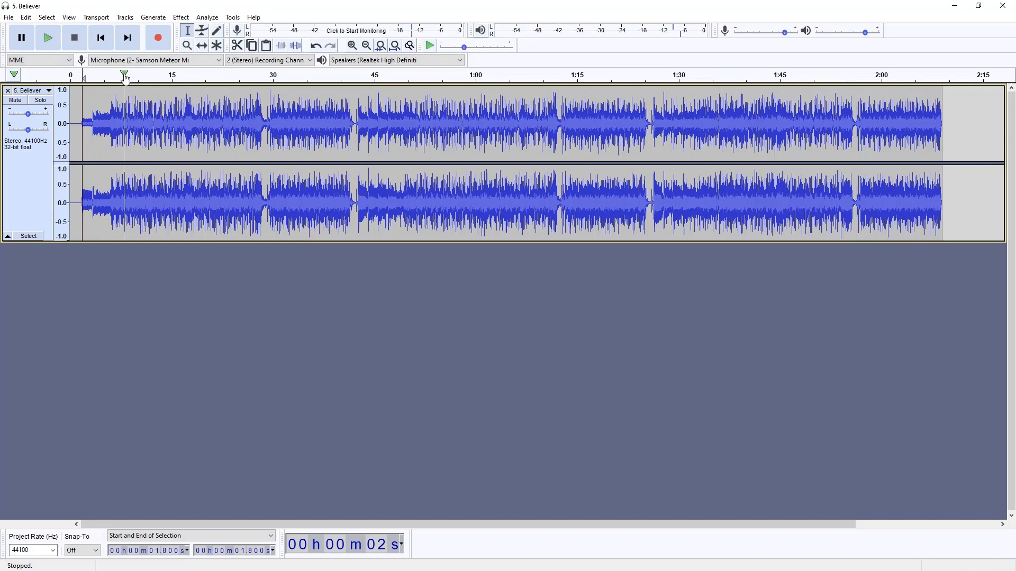
{"action": "left_click", "coordinate": [108, 44]}
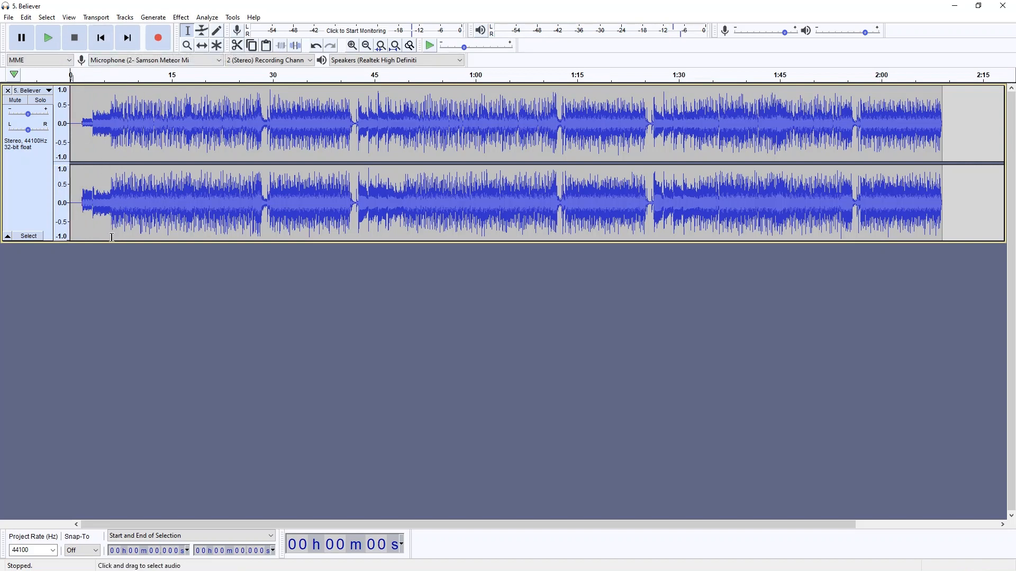
Step: Reduce the height of the Believer track and add a new empty stereo track below it
{"action": "left_click_drag", "start_coordinate": [116, 242], "coordinate": [129, 186]}
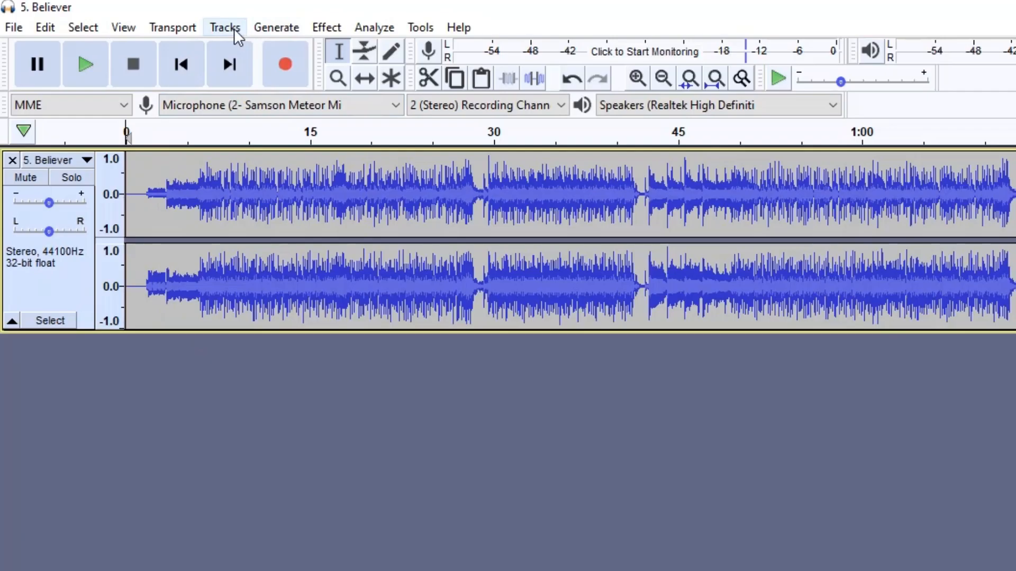
{"action": "left_click", "coordinate": [128, 18]}
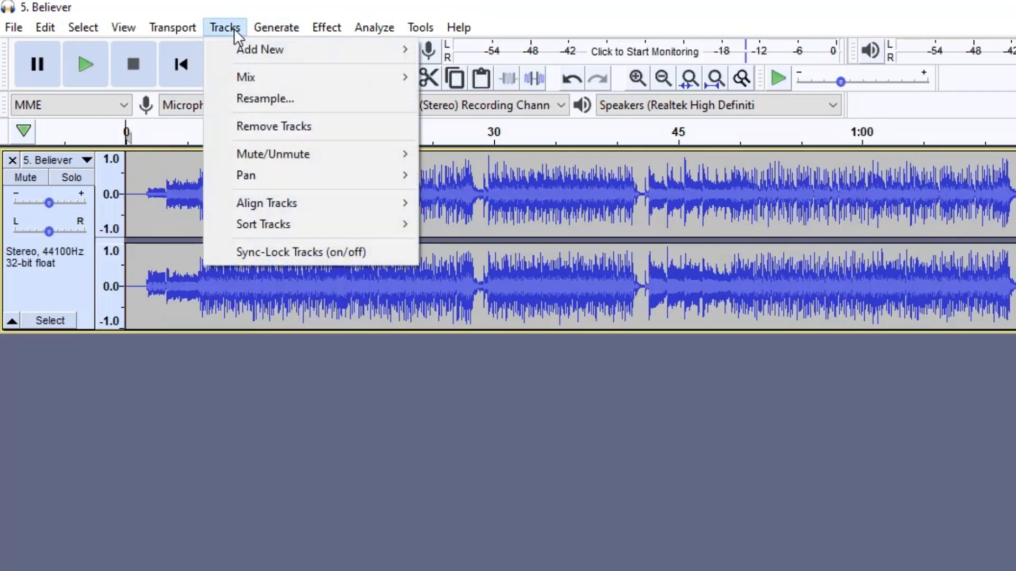
{"action": "mouse_move", "coordinate": [379, 52]}
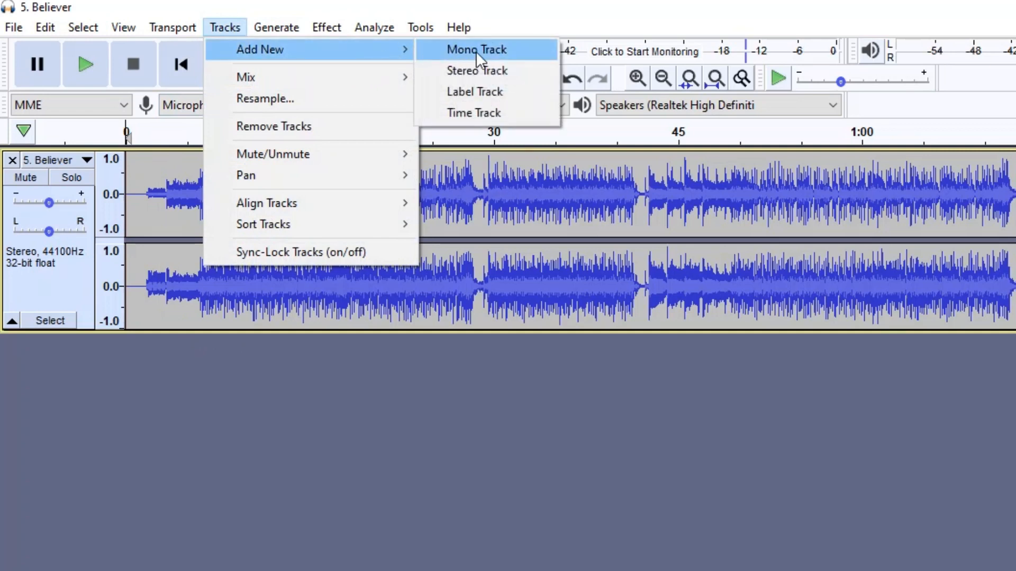
{"action": "left_click", "coordinate": [525, 73]}
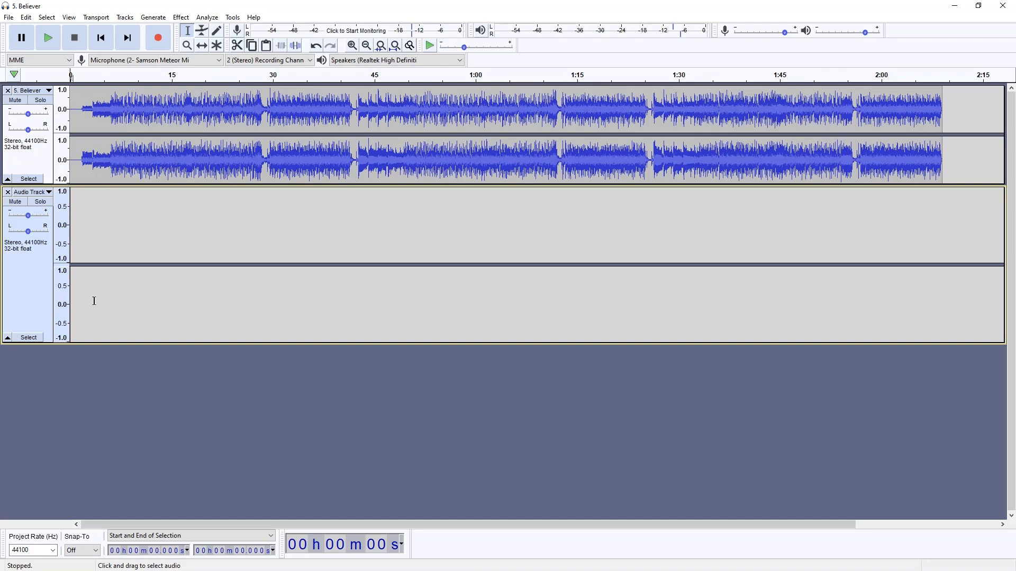
Step: Shrink the new stereo track and record a take about 51 s long alongside the backing track
{"action": "left_click_drag", "start_coordinate": [92, 339], "coordinate": [163, 238]}
{"action": "key", "text": "r"}
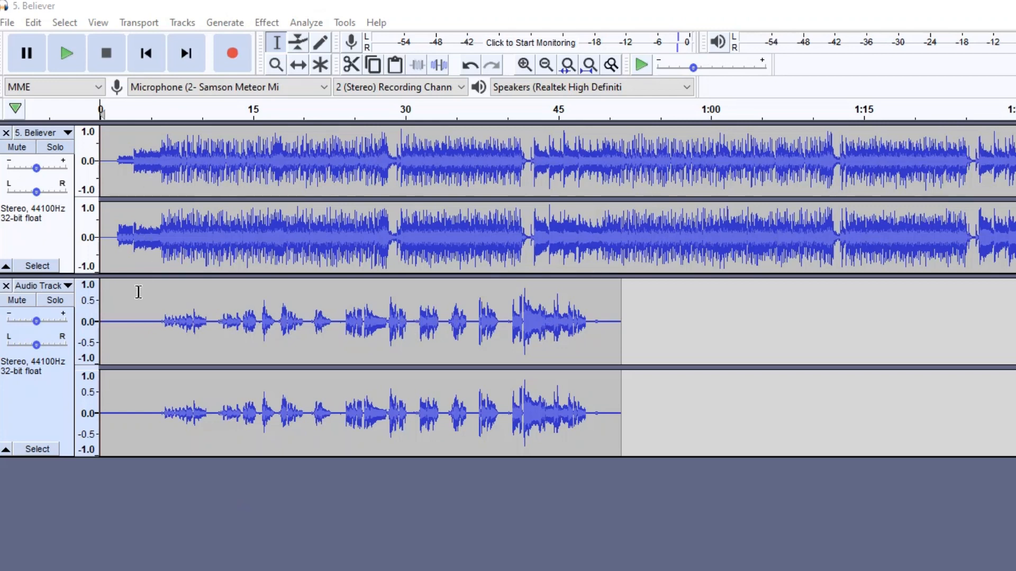
Step: Make the recorded track shorter in height and slightly lower the gain of the Believer track
{"action": "left_click_drag", "start_coordinate": [140, 452], "coordinate": [140, 429]}
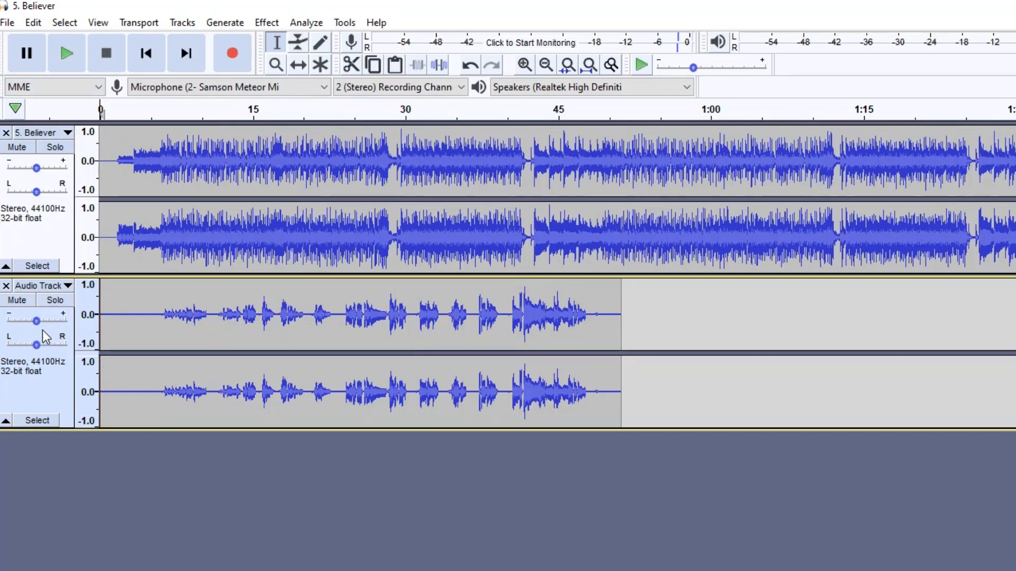
{"action": "mouse_move", "coordinate": [36, 322]}
{"action": "left_mouse_down"}
{"action": "mouse_move", "coordinate": [45, 323]}
{"action": "mouse_move", "coordinate": [36, 324]}
{"action": "left_mouse_up"}
{"action": "left_click_drag", "start_coordinate": [37, 169], "coordinate": [34, 170]}
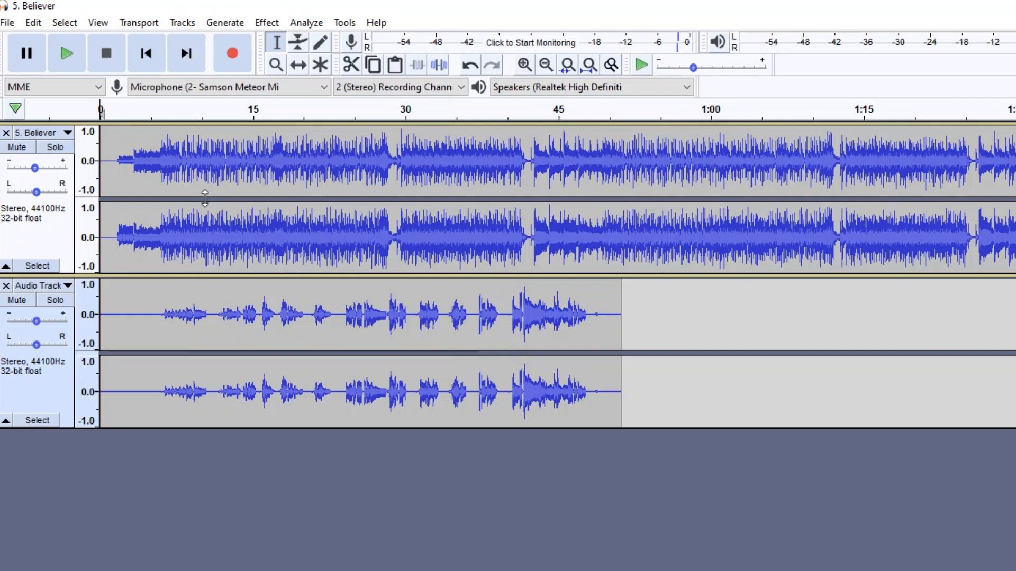
Step: Look at the options for saving the project and exporting the audio
{"action": "left_click", "coordinate": [8, 22]}
{"action": "mouse_move", "coordinate": [100, 118]}
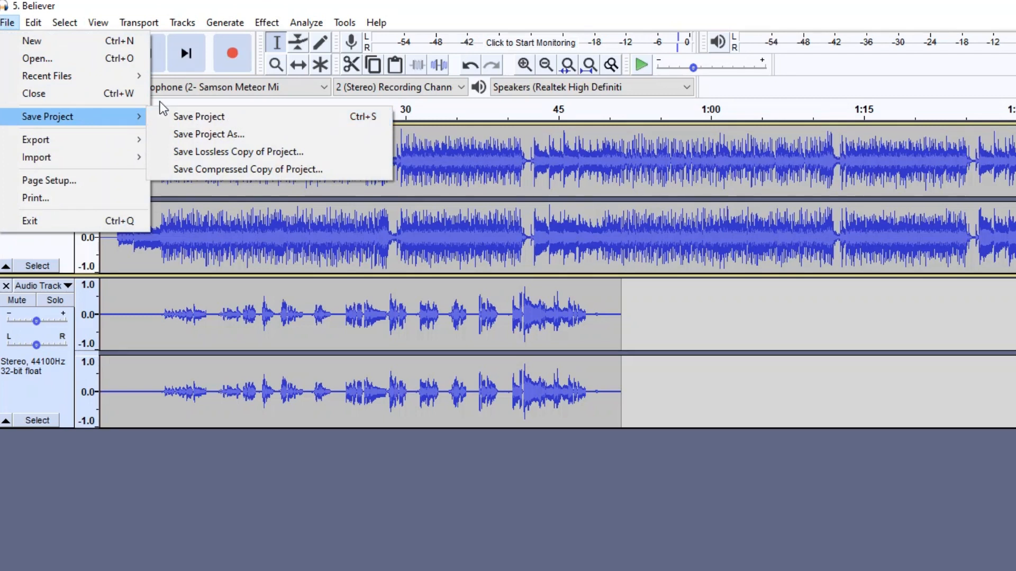
{"action": "mouse_move", "coordinate": [100, 143]}
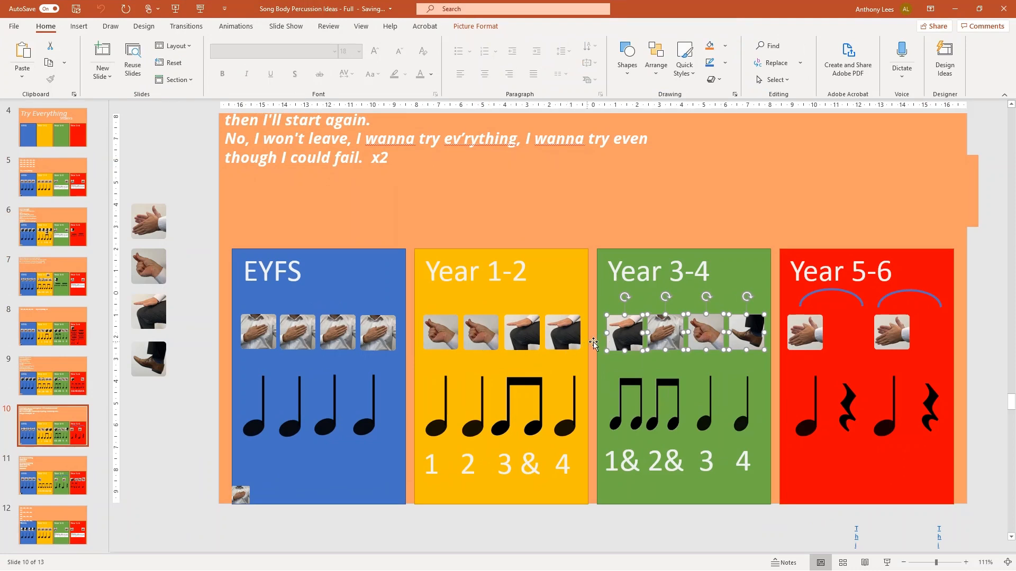
Step: Minimise PowerPoint to reach OneNote and look through the Rainforest Journey and body percussion composition grids
{"action": "left_click", "coordinate": [955, 8]}
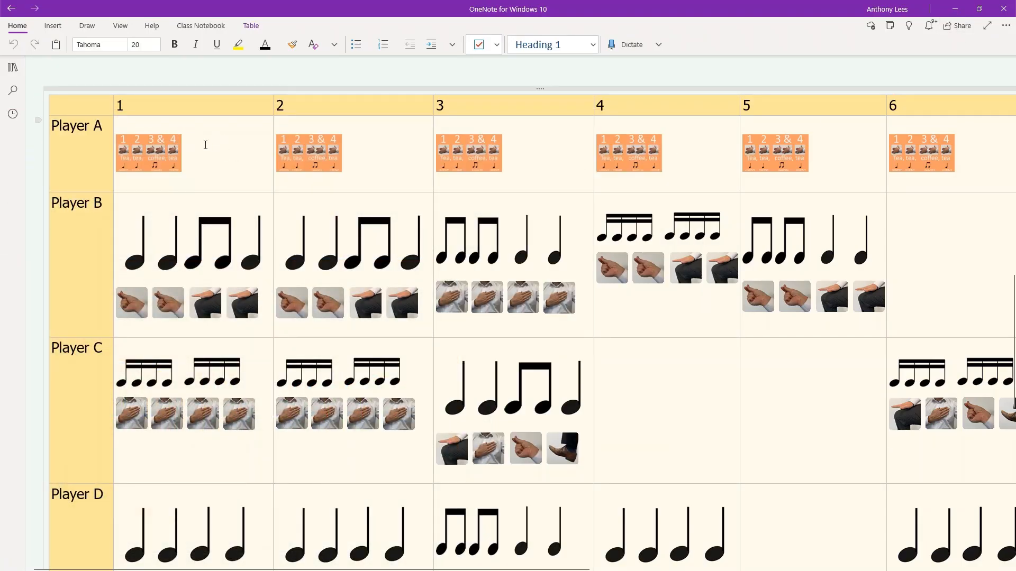
{"action": "scroll", "coordinate": [330, 192], "scroll_direction": "up", "scroll_amount": 15}
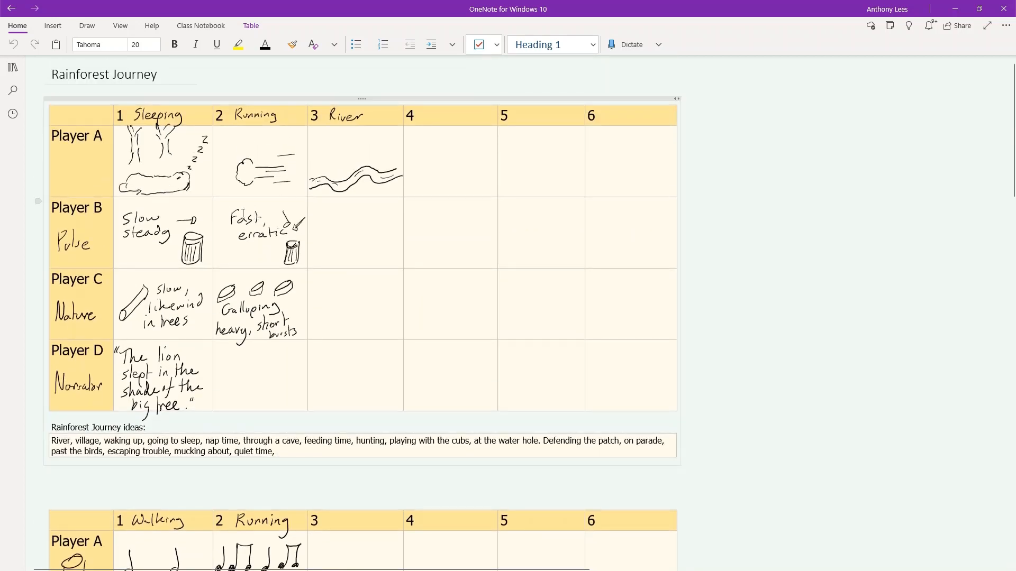
{"action": "scroll", "coordinate": [238, 222], "scroll_direction": "down", "scroll_amount": 8}
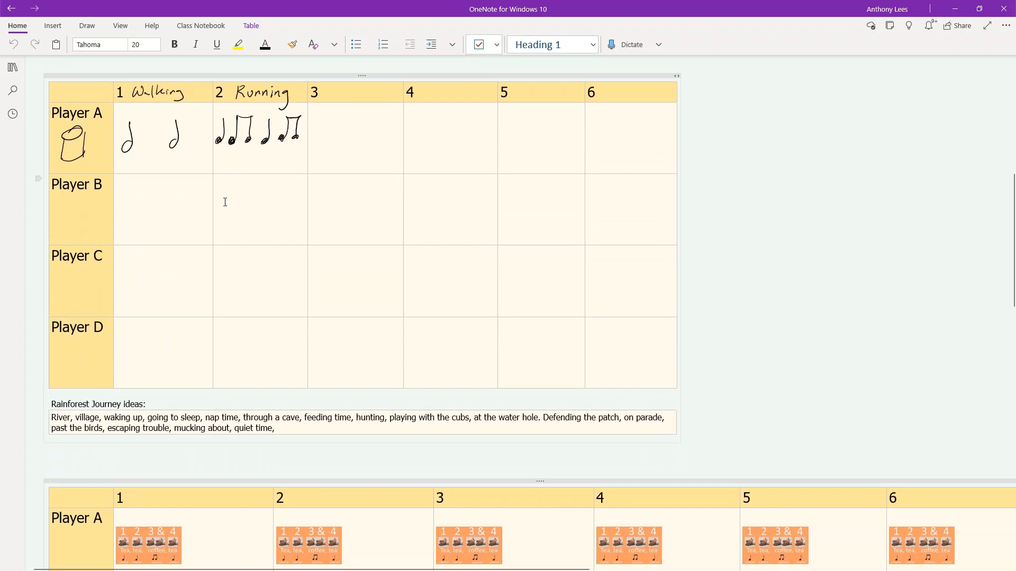
{"action": "scroll", "coordinate": [261, 202], "scroll_direction": "down", "scroll_amount": 9}
{"action": "scroll", "coordinate": [261, 202], "scroll_direction": "up", "scroll_amount": 2}
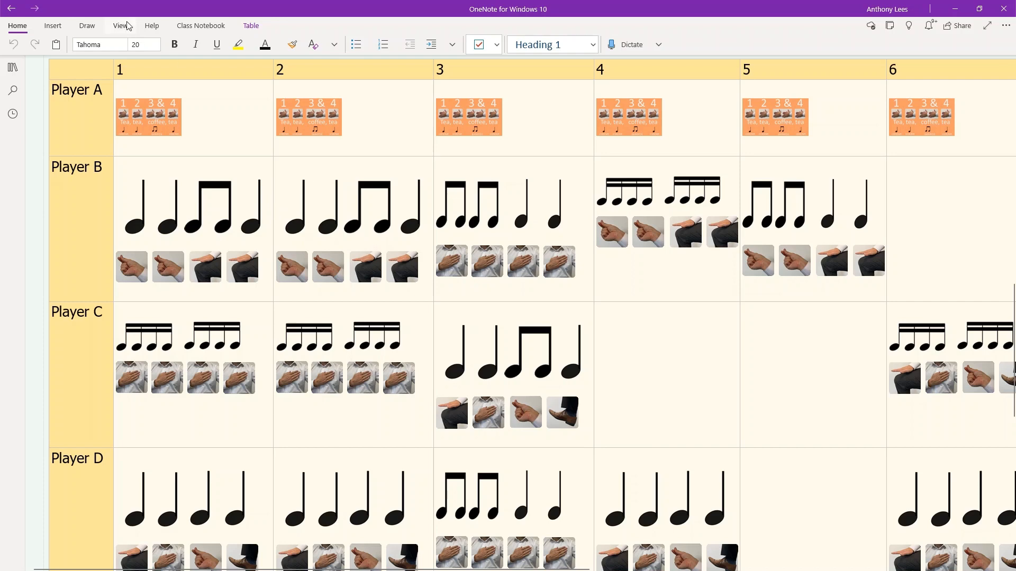
Step: Arrange the OneNote composition grid and the Audiotonic window side by side on the screen
{"action": "left_click_drag", "start_coordinate": [104, 8], "coordinate": [1, 106]}
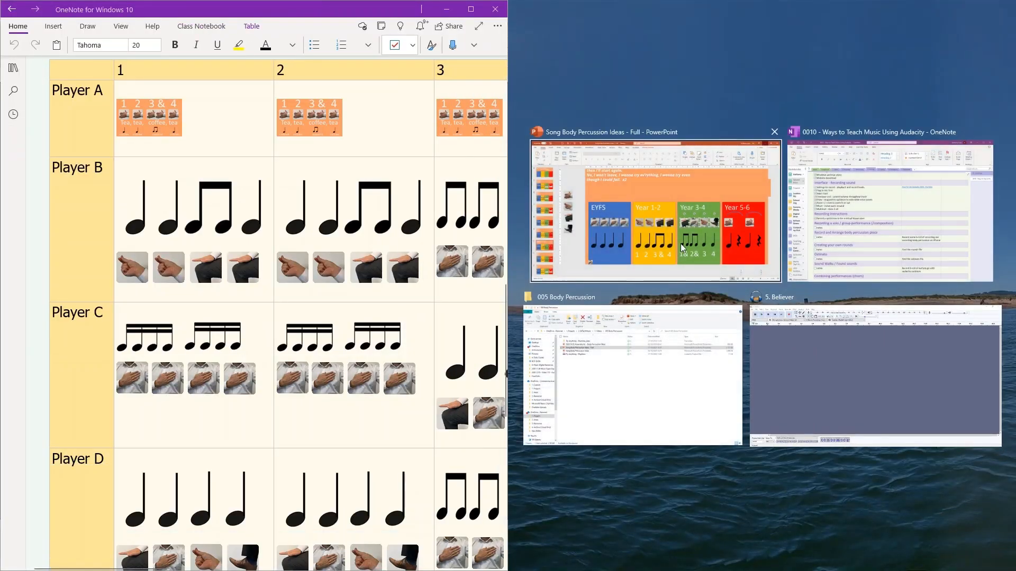
{"action": "left_click", "coordinate": [847, 310]}
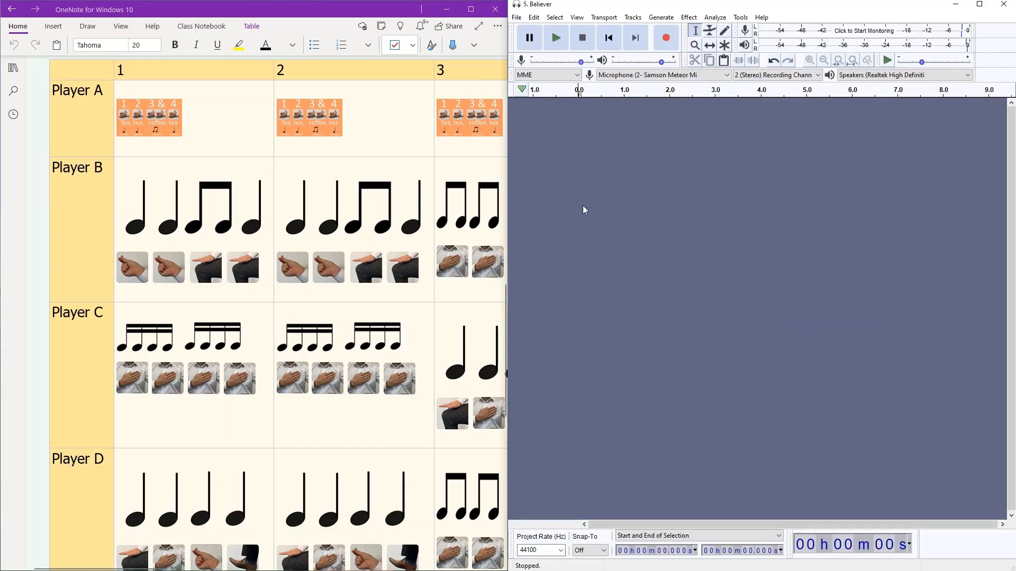
Step: Record a stereo body percussion take, stop it, and delete the lead-in from 0 to about 1.9 s
{"action": "key", "text": "r"}
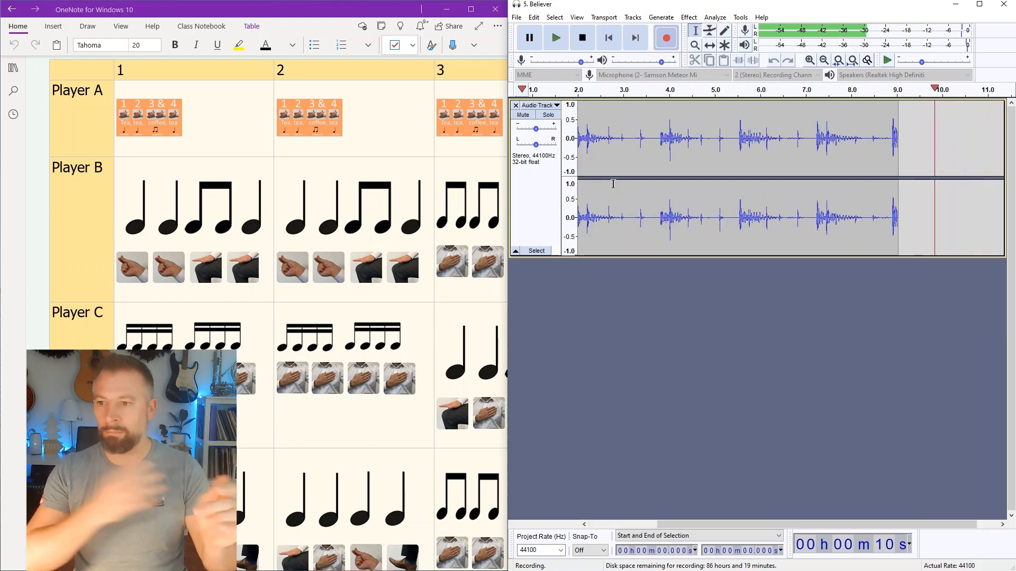
{"action": "key", "text": "space"}
{"action": "key", "text": "Home"}
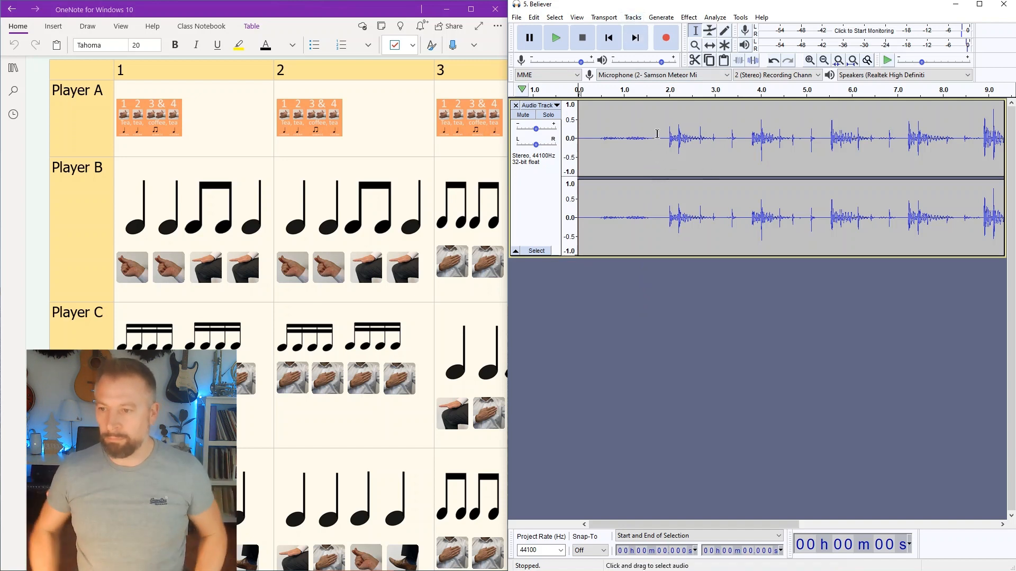
{"action": "left_click_drag", "start_coordinate": [665, 134], "coordinate": [578, 138]}
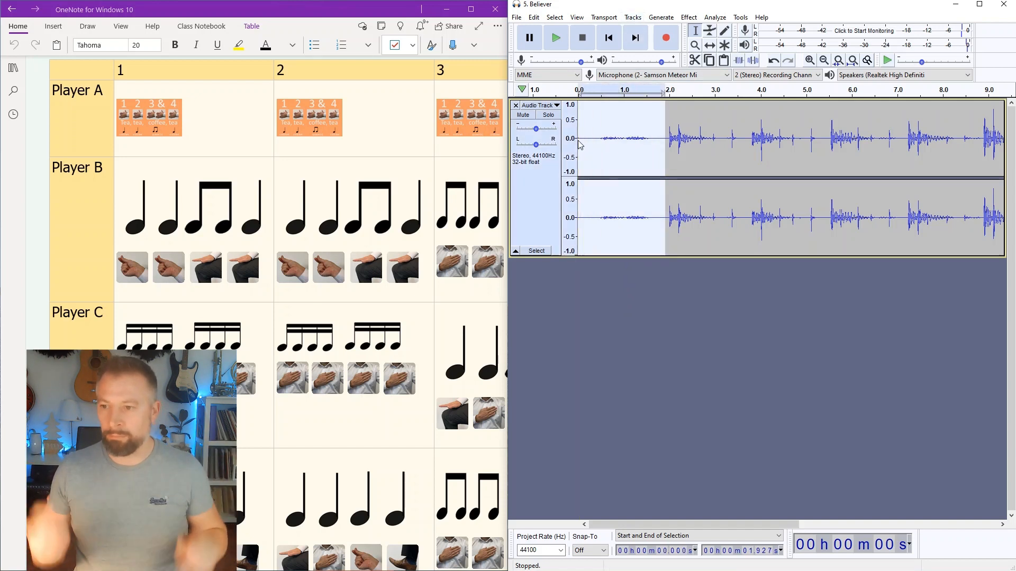
{"action": "key", "text": "Delete"}
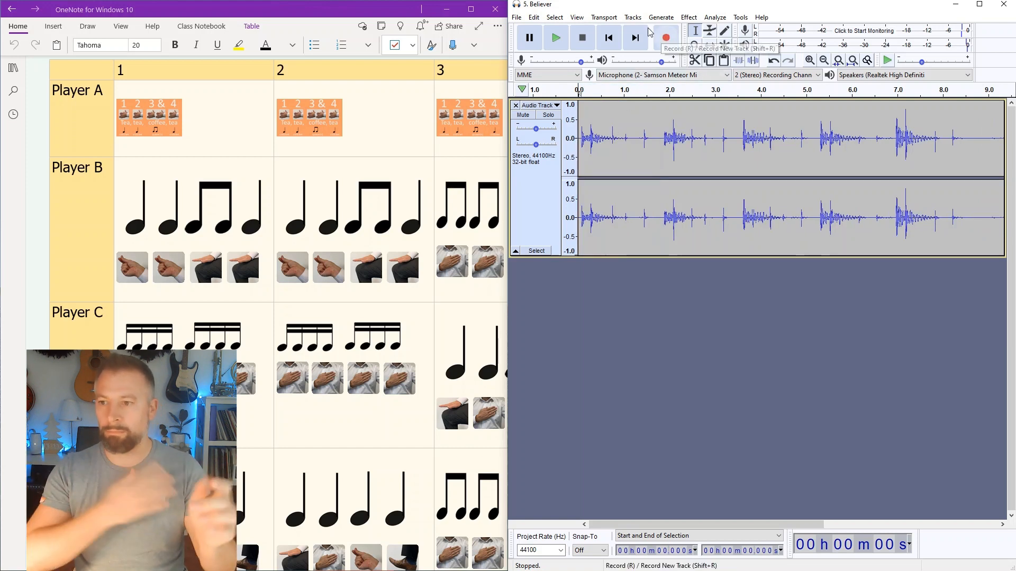
Step: Add a new stereo track below the percussion recording and reduce the height of the first track
{"action": "left_click", "coordinate": [633, 17]}
{"action": "mouse_move", "coordinate": [666, 32]}
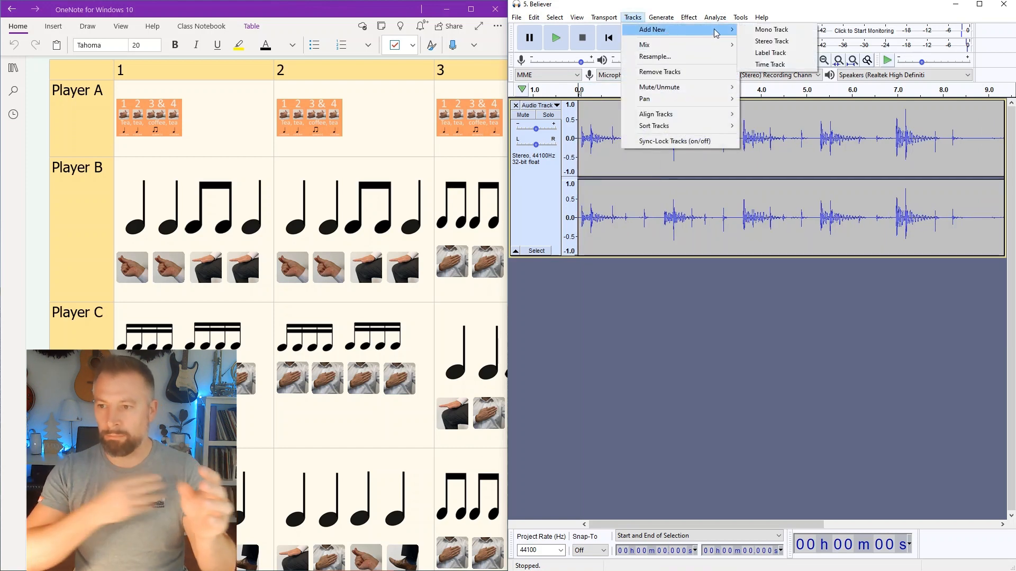
{"action": "left_click", "coordinate": [772, 41]}
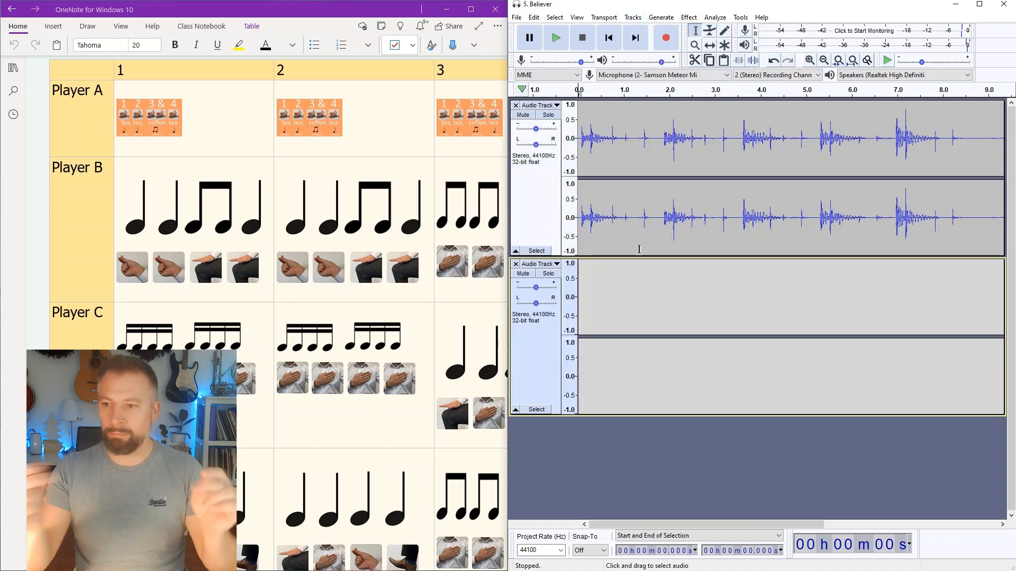
{"action": "left_click_drag", "start_coordinate": [623, 258], "coordinate": [618, 211]}
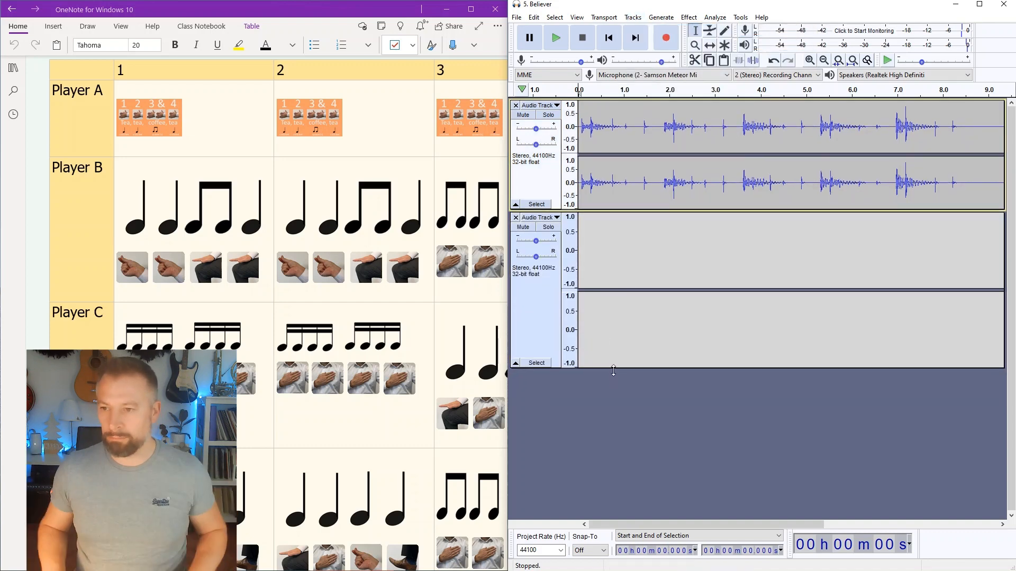
Step: Reduce the height of the second stereo track, record a body percussion layer of about 7.5 s on it, and stop
{"action": "left_click_drag", "start_coordinate": [612, 369], "coordinate": [607, 307]}
{"action": "left_click", "coordinate": [665, 38]}
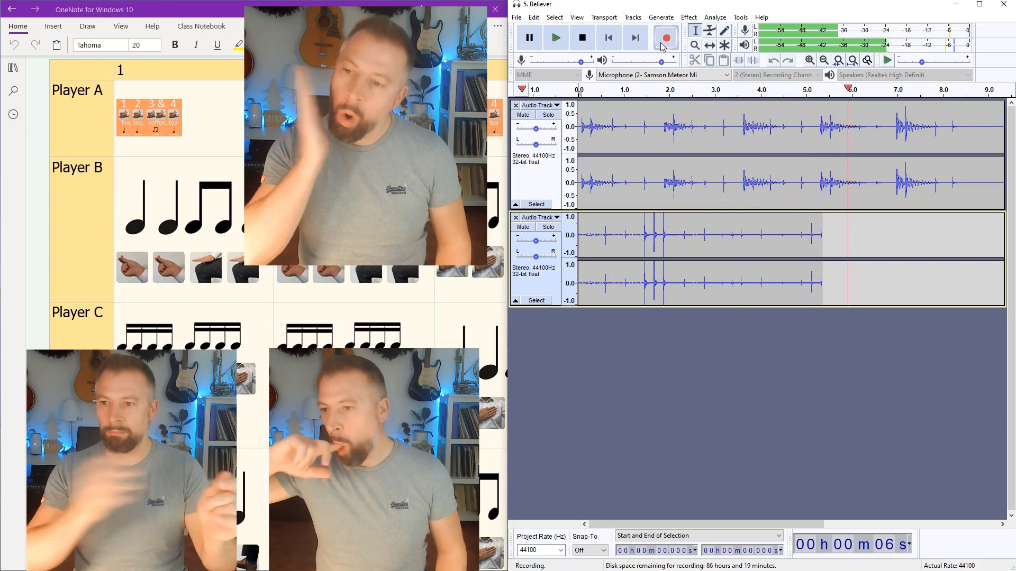
{"action": "left_click", "coordinate": [575, 35]}
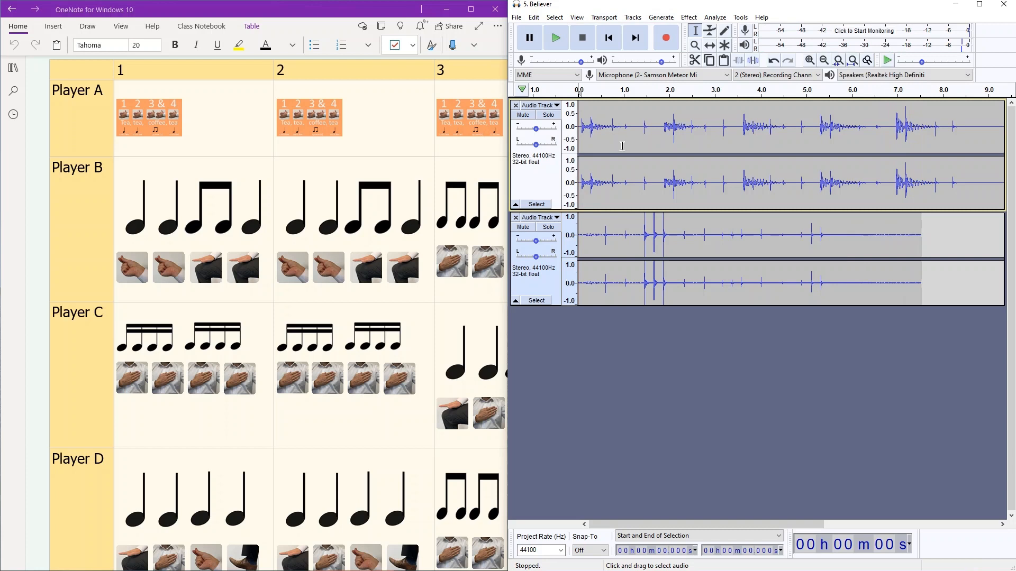
Step: Remove both percussion tracks and generate a 16-bar Metronome Tick rhythm track at 120 bpm with 4 beats per bar
{"action": "left_click", "coordinate": [516, 218]}
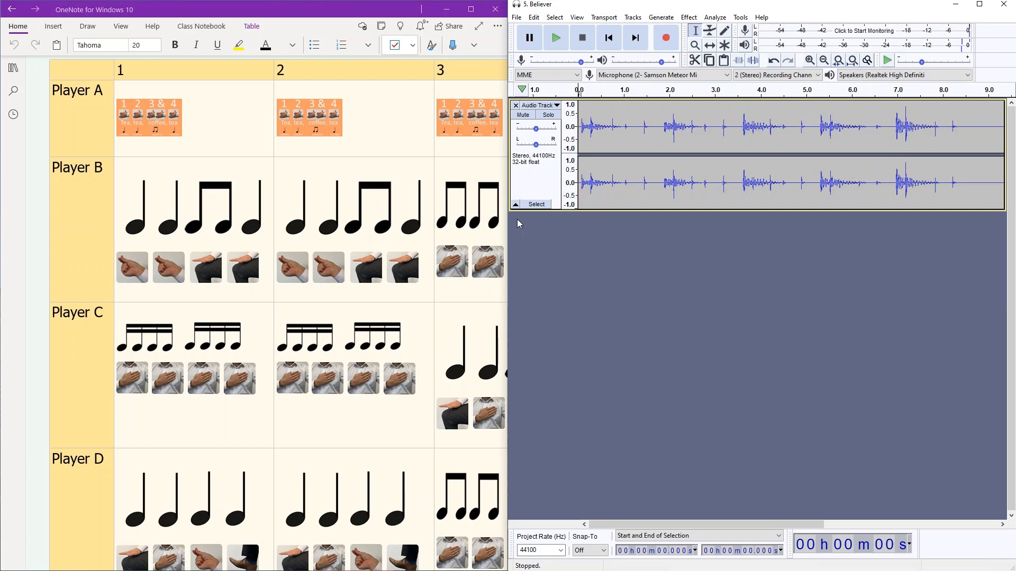
{"action": "left_click", "coordinate": [515, 105]}
{"action": "left_click", "coordinate": [660, 18]}
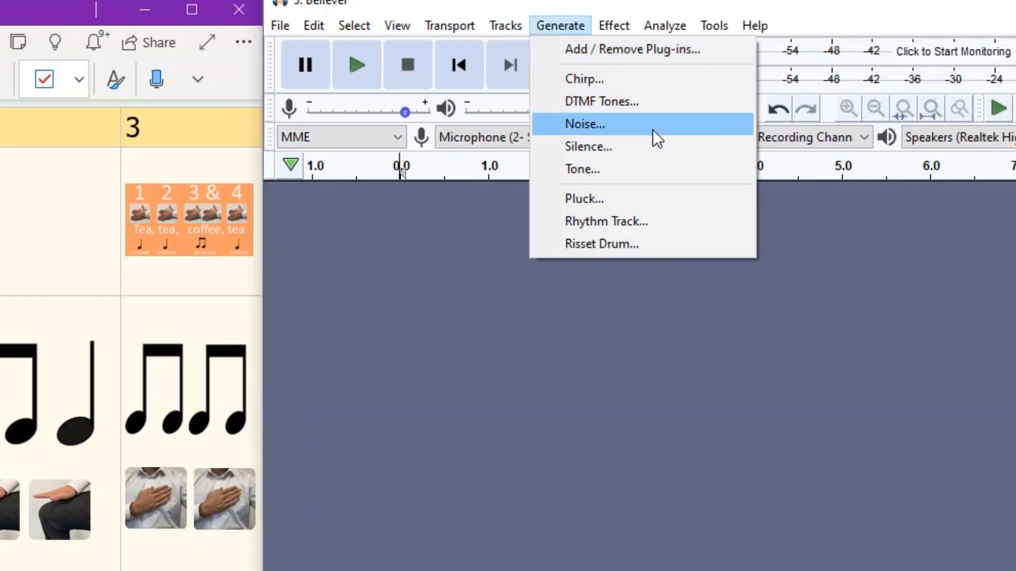
{"action": "left_click", "coordinate": [653, 221]}
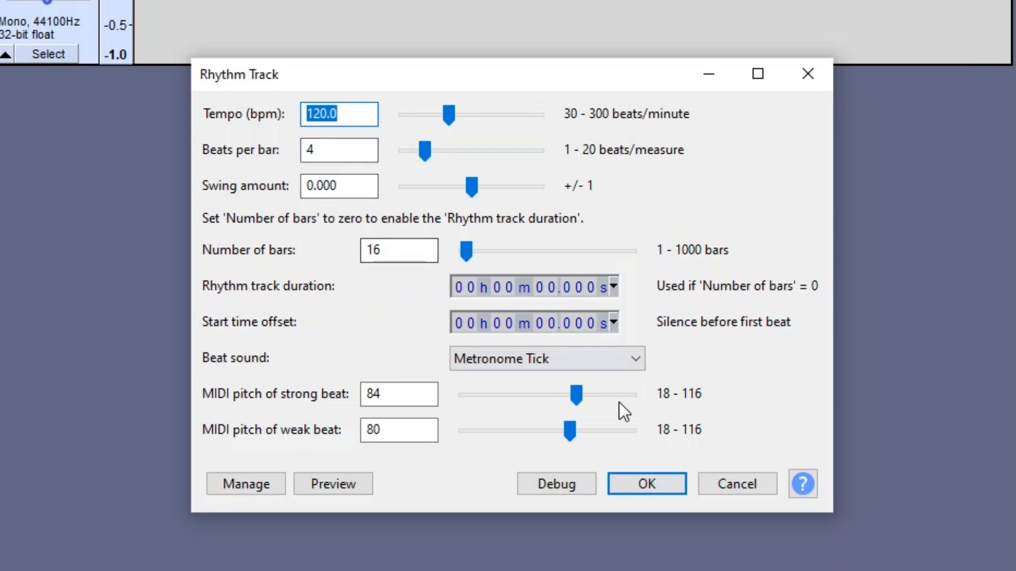
{"action": "left_click", "coordinate": [640, 484]}
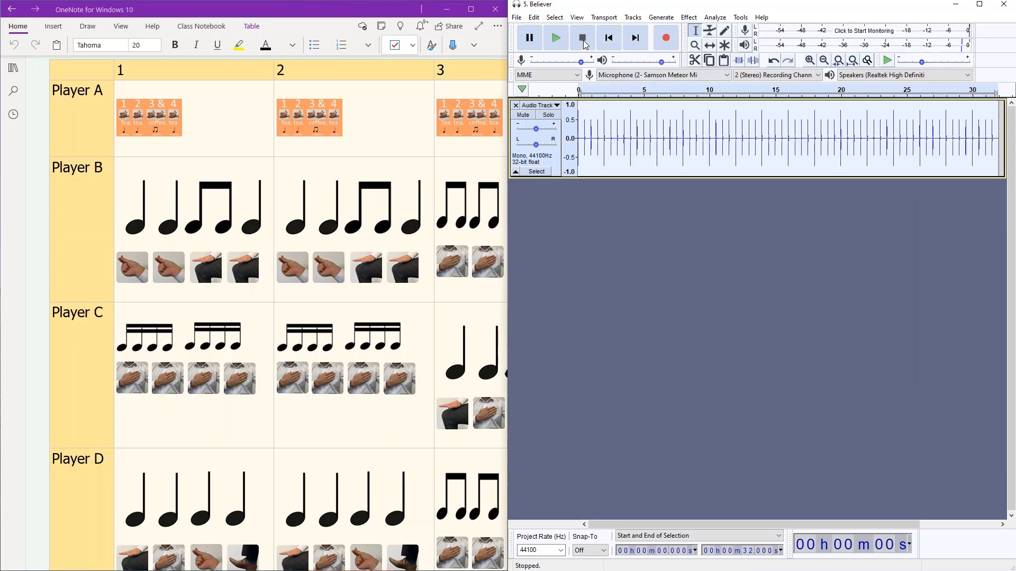
Step: Play the metronome rhythm track from the start and stop playback after a few seconds
{"action": "left_click", "coordinate": [607, 40]}
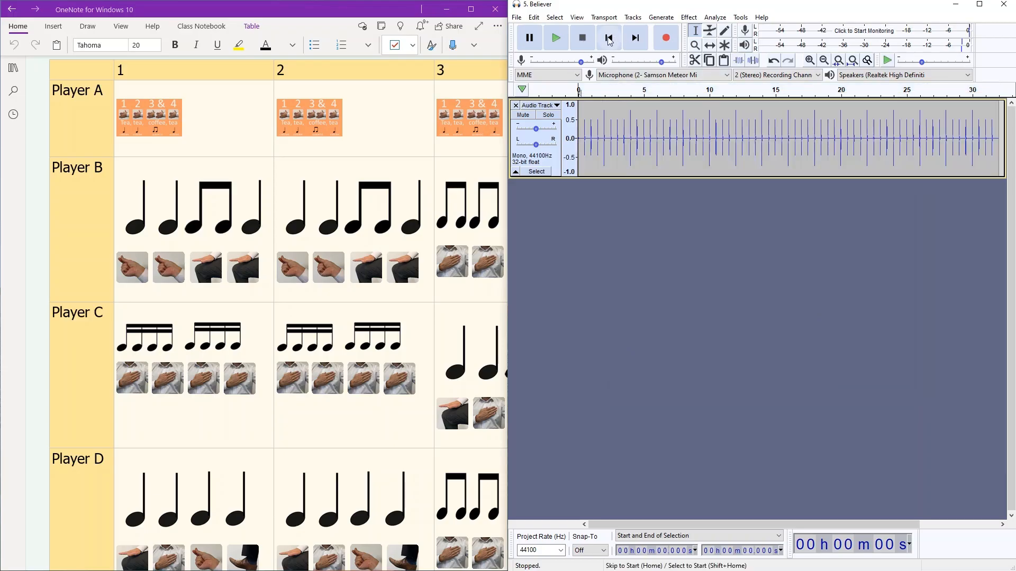
{"action": "left_click", "coordinate": [556, 37]}
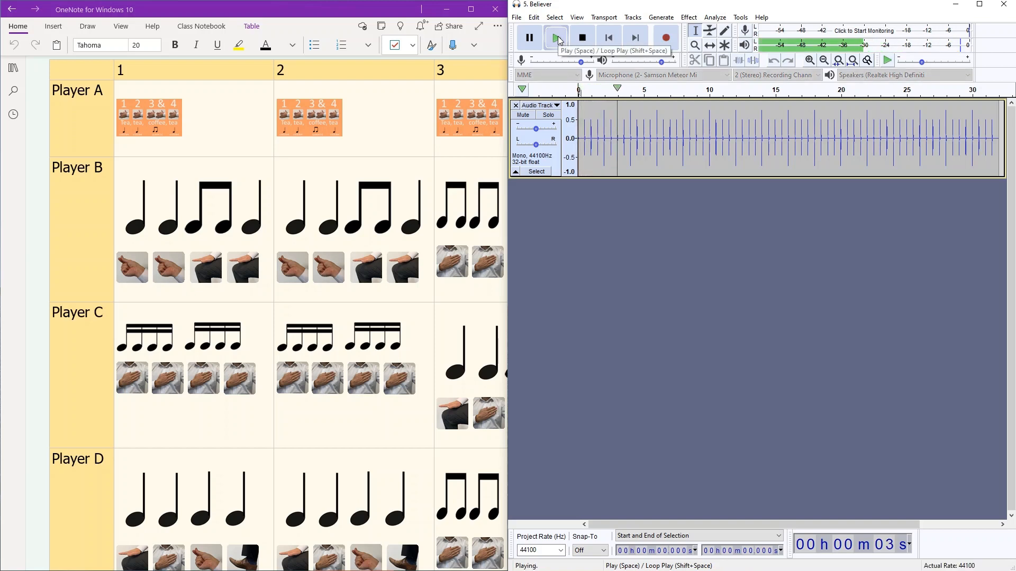
{"action": "left_click", "coordinate": [584, 38]}
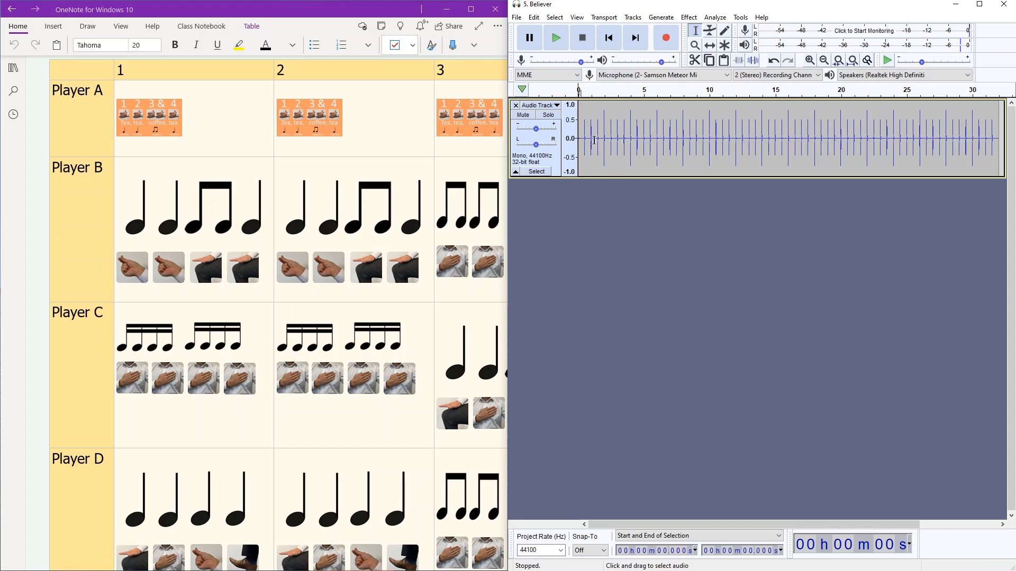
Step: Toggle mute on the metronome rhythm track on and off, and remove the track from the project
{"action": "left_click", "coordinate": [524, 116]}
{"action": "left_click", "coordinate": [526, 119]}
{"action": "left_click", "coordinate": [515, 105]}
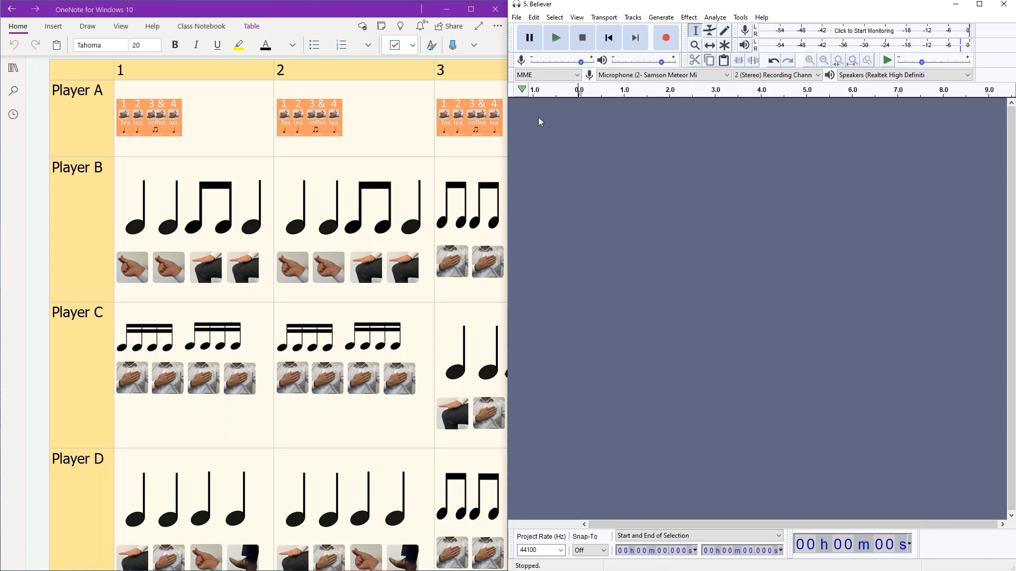